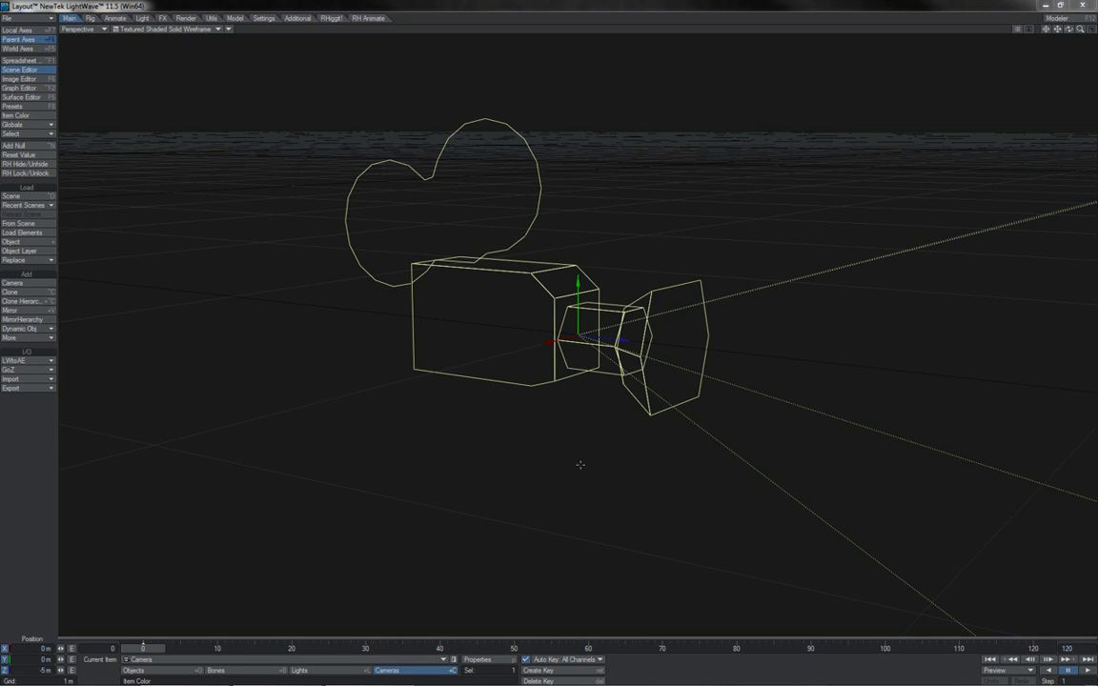
Step: Examine the camera's pivot axes and rotation handles from several viewing angles
{"action": "mouse_move", "coordinate": [579, 464]}
{"action": "left_mouse_down"}
{"action": "mouse_move", "coordinate": [515, 464]}
{"action": "mouse_move", "coordinate": [630, 454]}
{"action": "mouse_move", "coordinate": [546, 454]}
{"action": "mouse_move", "coordinate": [627, 455]}
{"action": "mouse_move", "coordinate": [566, 454]}
{"action": "left_mouse_up"}
{"action": "key", "text": "ctrl+z"}
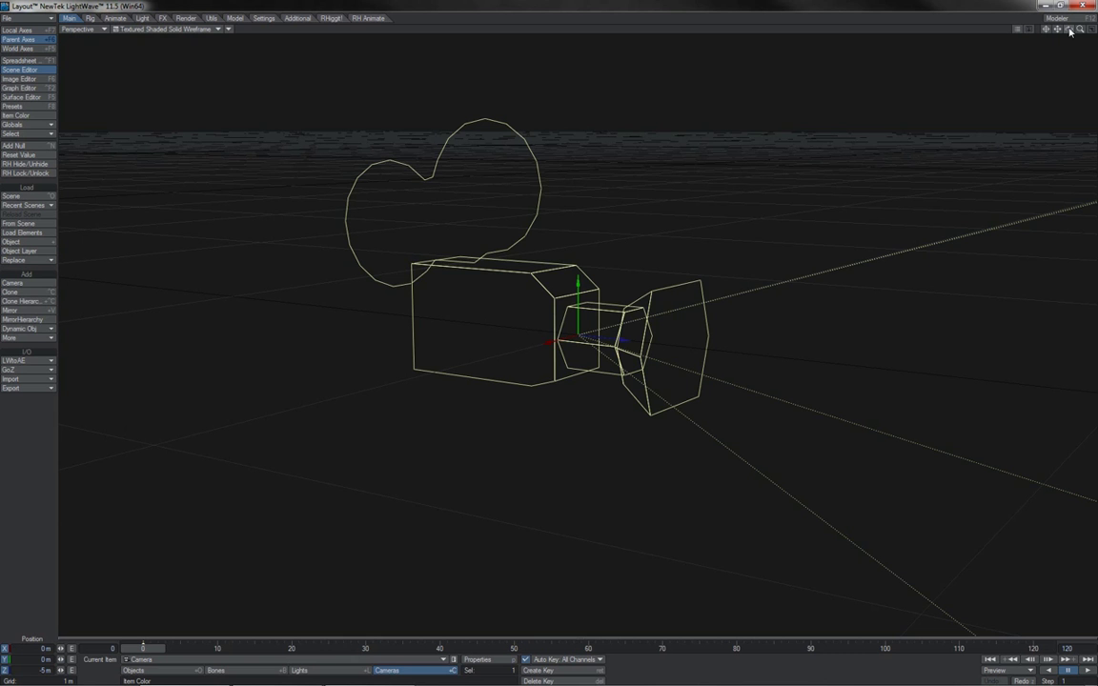
{"action": "left_click_drag", "start_coordinate": [1068, 29], "coordinate": [1089, 61]}
{"action": "left_click_drag", "start_coordinate": [1027, 32], "coordinate": [953, 37]}
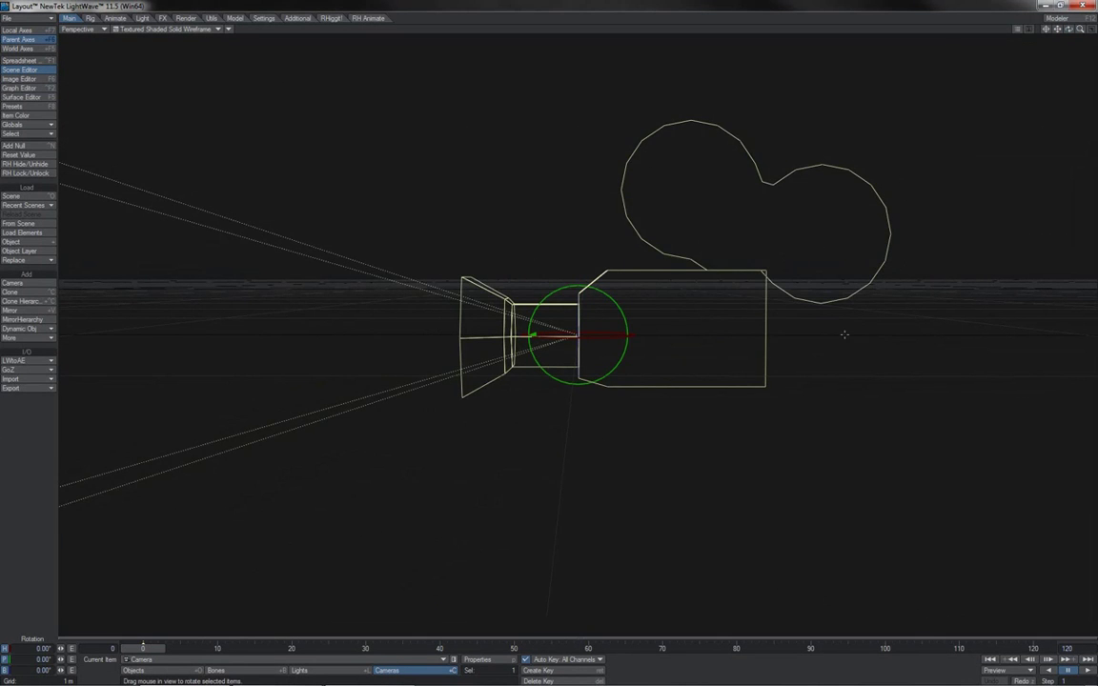
{"action": "left_click_drag", "start_coordinate": [843, 333], "coordinate": [919, 343]}
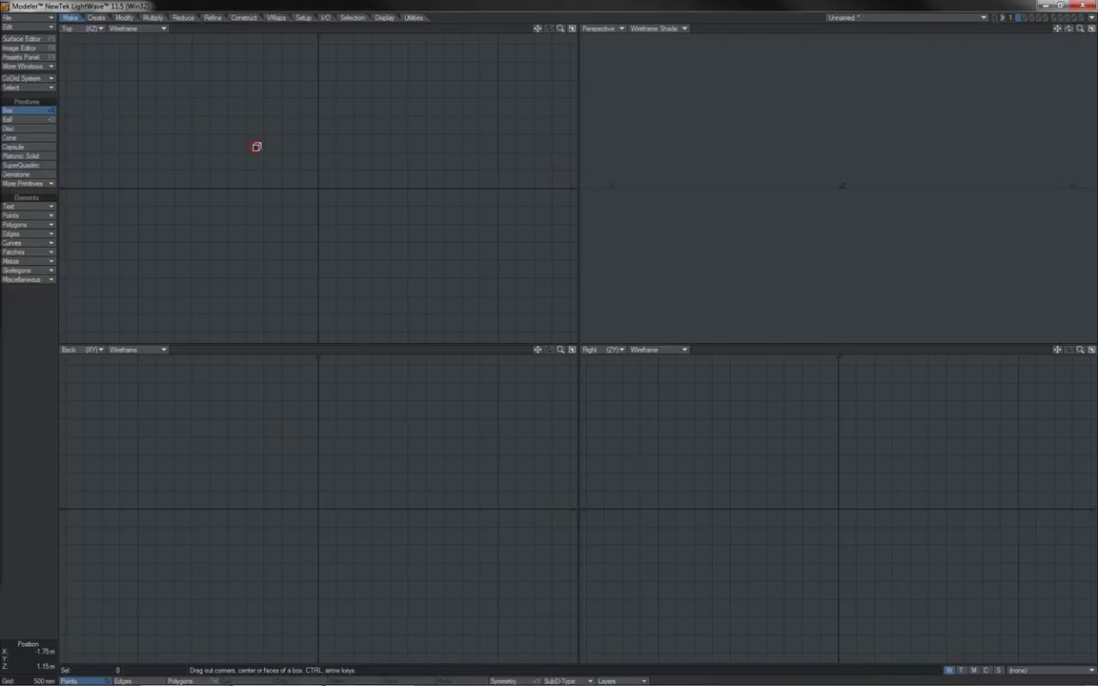
Step: In Modeler, create a box about 3.6 m wide and 3 m deep standing on the ground plane, and send it to Layout
{"action": "left_click_drag", "start_coordinate": [256, 147], "coordinate": [385, 253]}
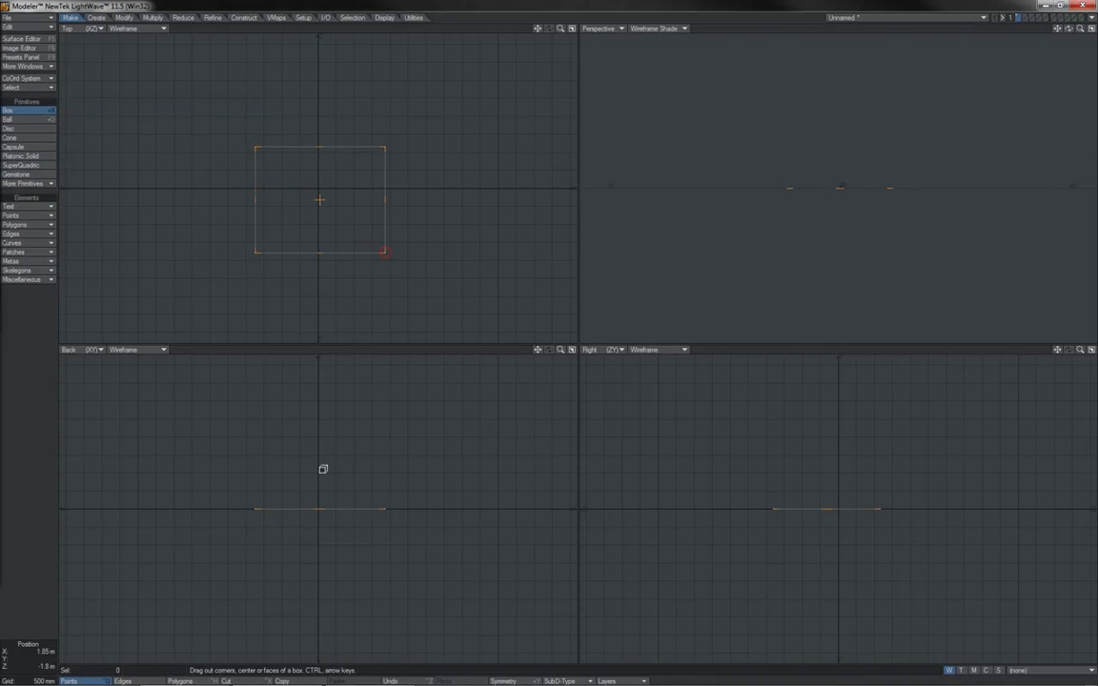
{"action": "left_click_drag", "start_coordinate": [326, 495], "coordinate": [325, 381]}
{"action": "left_click_drag", "start_coordinate": [791, 214], "coordinate": [906, 279], "text": "alt"}
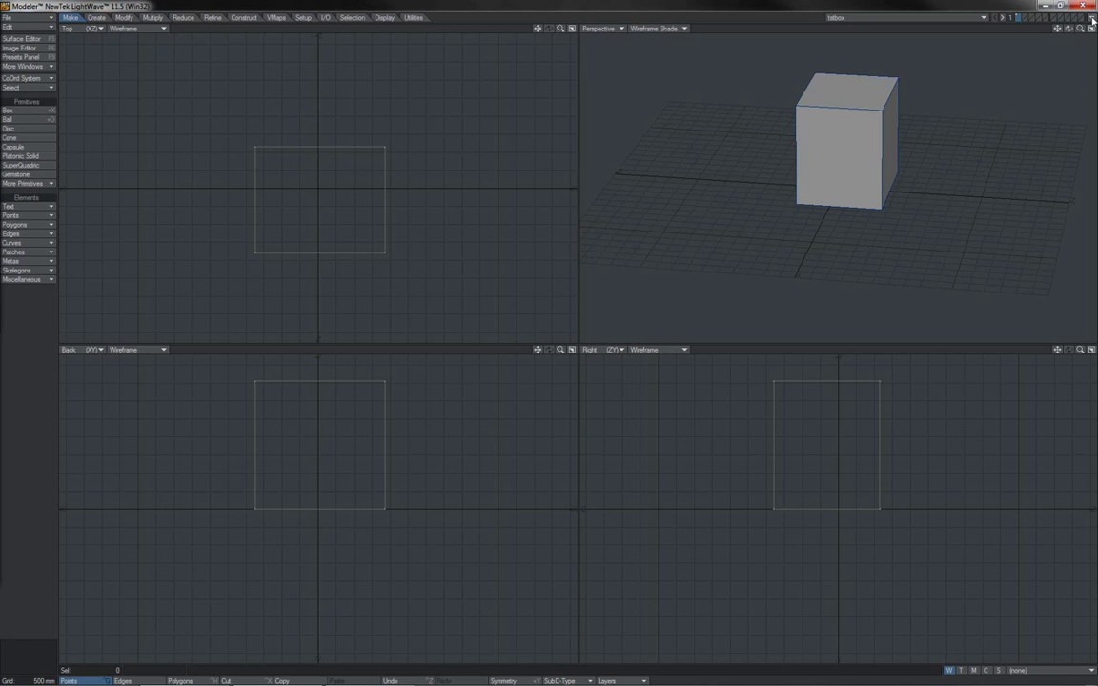
{"action": "left_click", "coordinate": [1092, 19]}
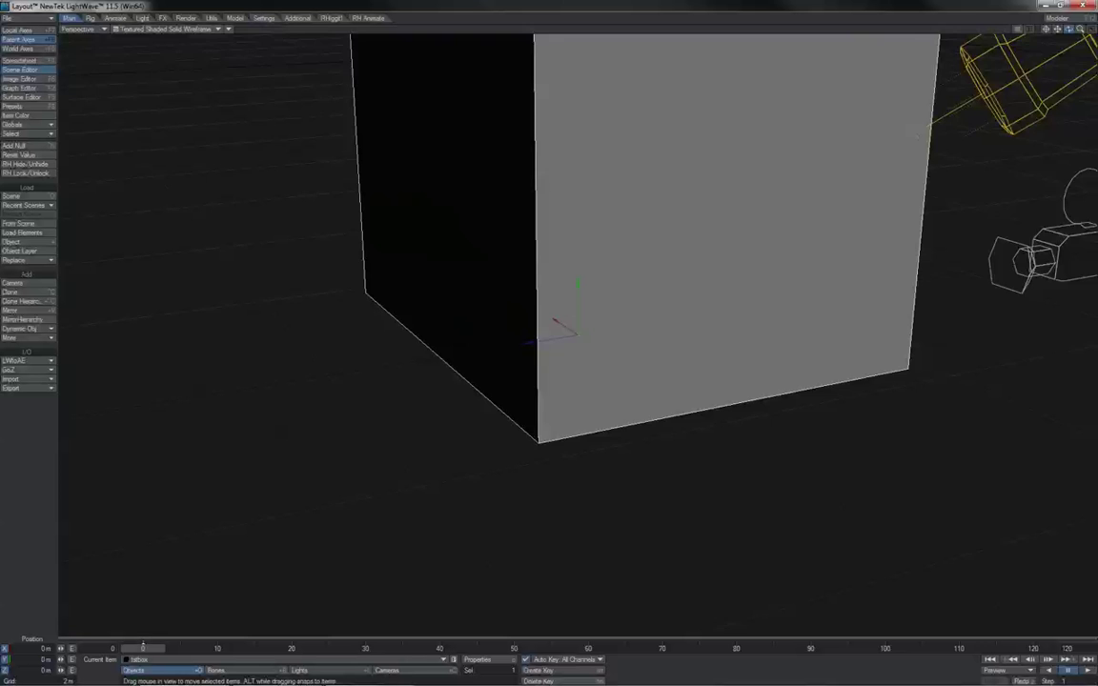
Step: Examine the box from below in Layout and look through the available pivot tools
{"action": "mouse_move", "coordinate": [1069, 28]}
{"action": "left_mouse_down"}
{"action": "mouse_move", "coordinate": [1096, 30]}
{"action": "mouse_move", "coordinate": [1079, 27]}
{"action": "mouse_move", "coordinate": [1095, 10]}
{"action": "mouse_move", "coordinate": [1052, 40]}
{"action": "mouse_move", "coordinate": [1043, 33]}
{"action": "mouse_move", "coordinate": [1060, 30]}
{"action": "left_mouse_up"}
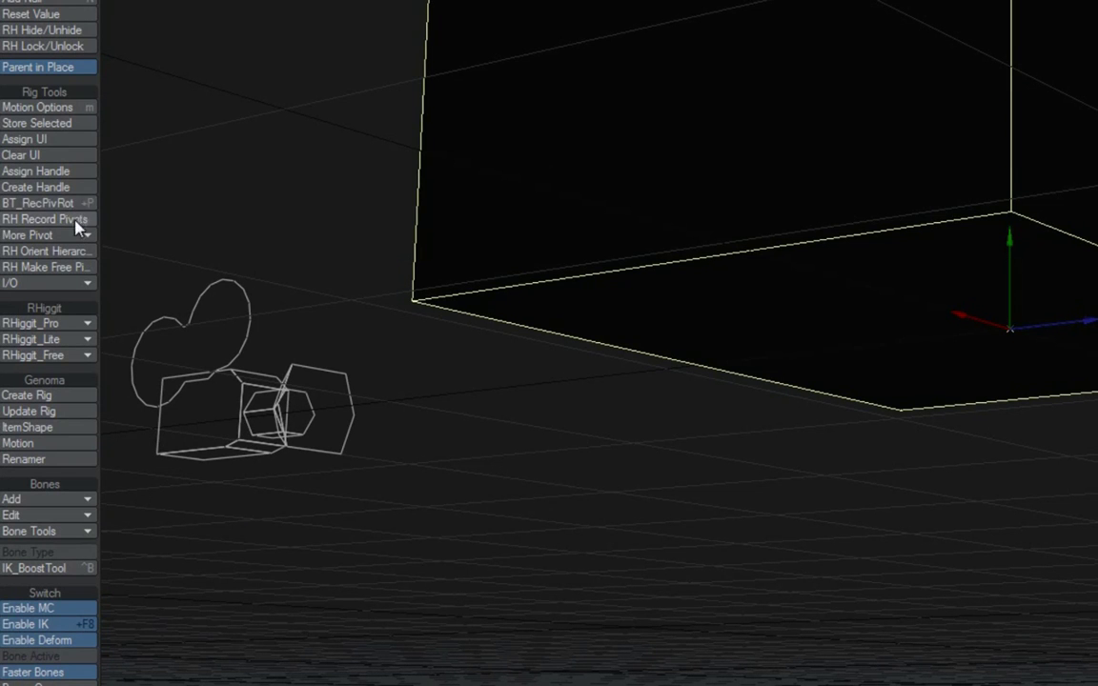
{"action": "left_click", "coordinate": [78, 236]}
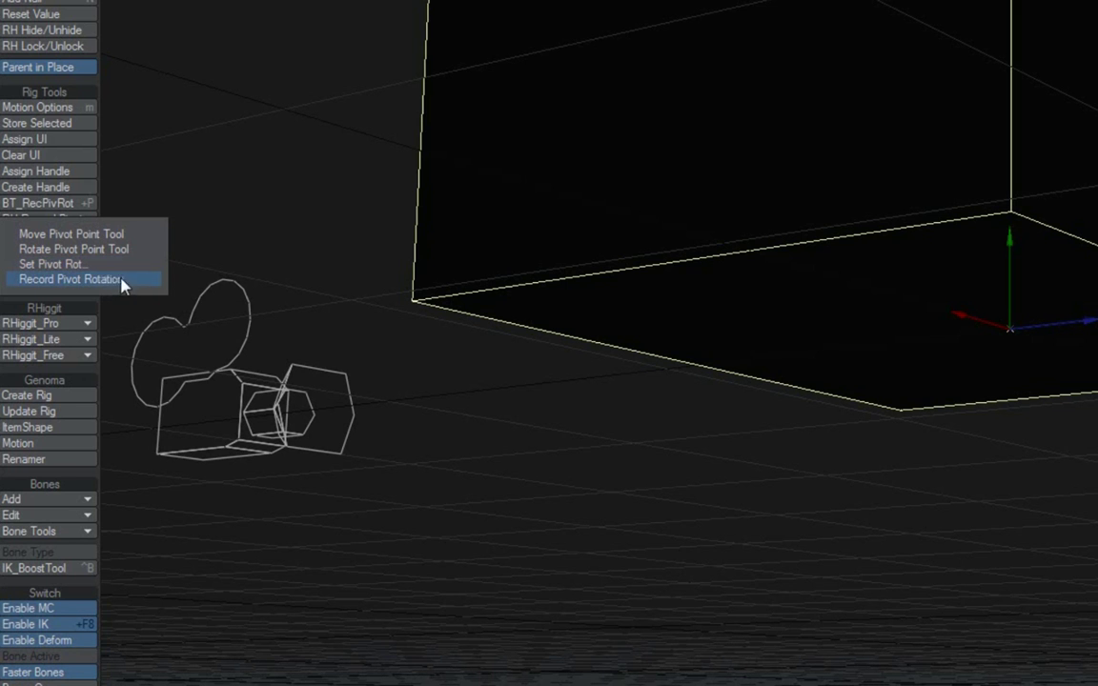
{"action": "left_click", "coordinate": [214, 255]}
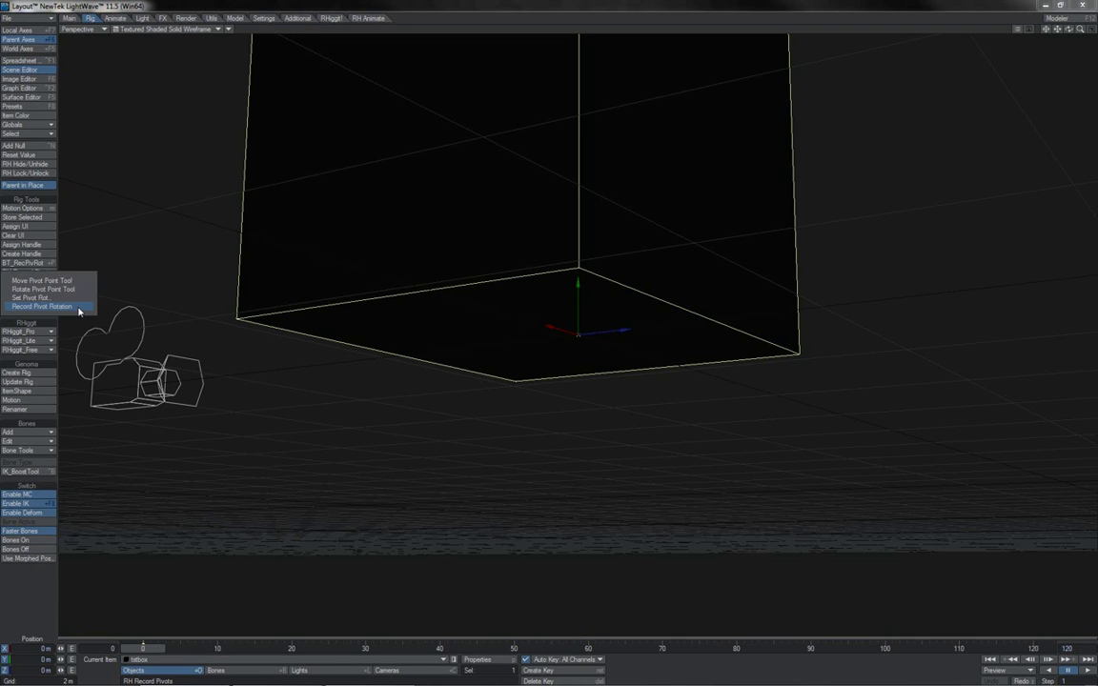
{"action": "left_click", "coordinate": [79, 308]}
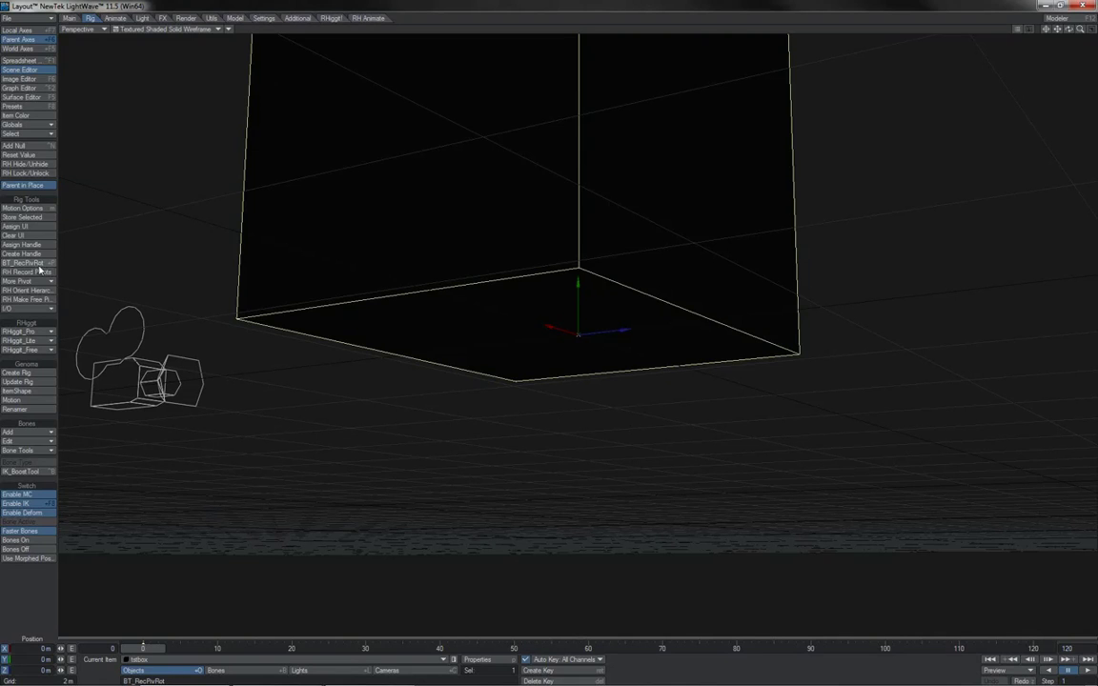
Step: Move the box's pivot point within its base to about 1.15 m in X and -1.27 m in Z using Move Pivot Point Tool
{"action": "left_click", "coordinate": [35, 271]}
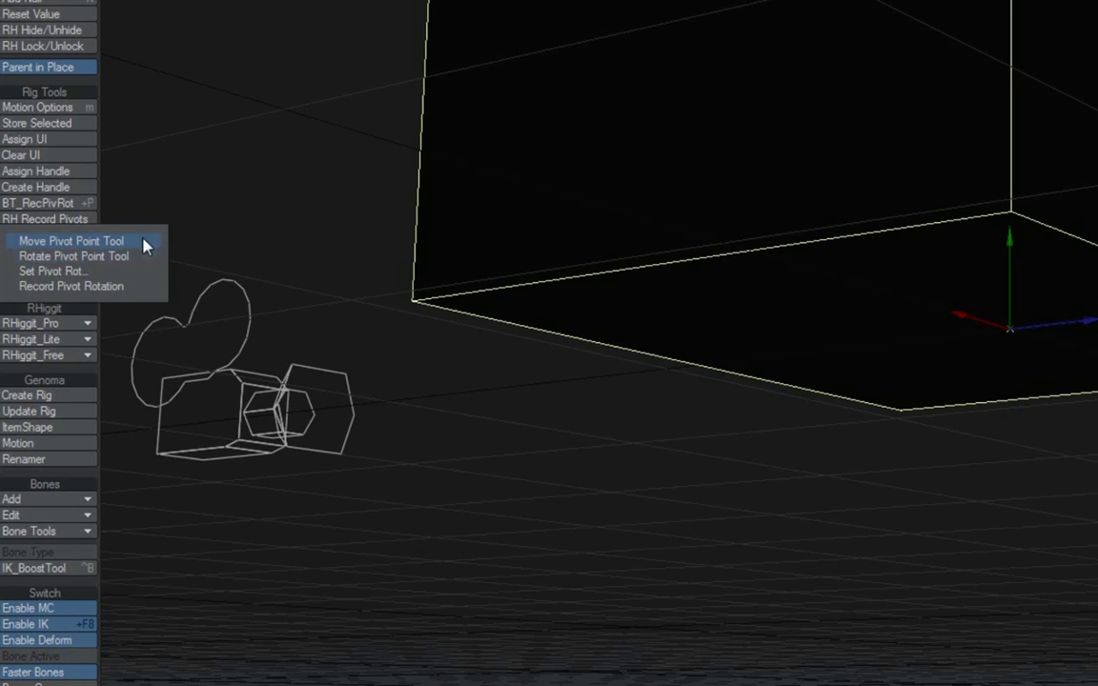
{"action": "left_click", "coordinate": [145, 246]}
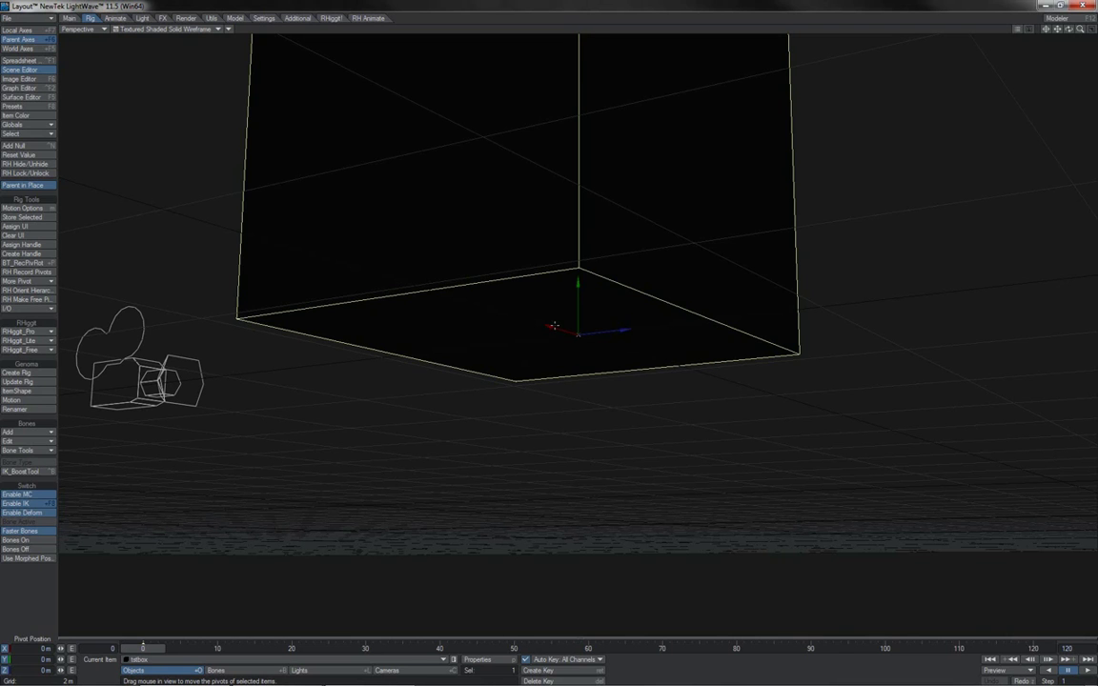
{"action": "mouse_move", "coordinate": [554, 326]}
{"action": "left_mouse_down"}
{"action": "mouse_move", "coordinate": [469, 301]}
{"action": "mouse_move", "coordinate": [546, 336]}
{"action": "left_mouse_up"}
Step: Rotate the box's pivot to a heading of about -173.8° and a pitch of about -123.3°
{"action": "key", "text": "y"}
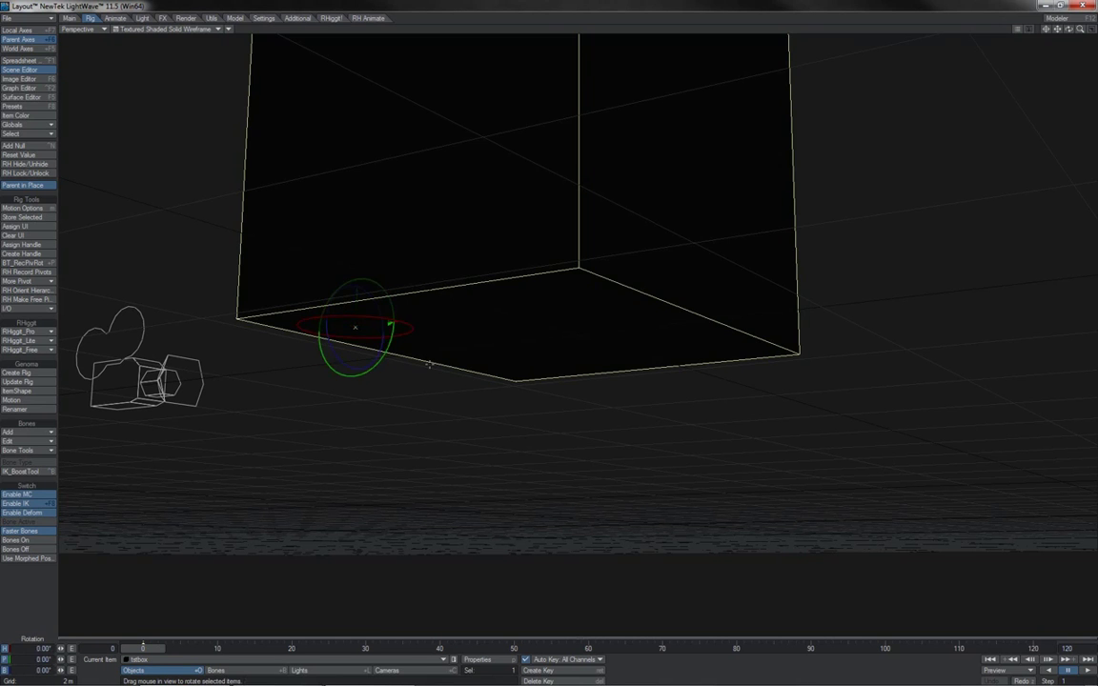
{"action": "left_click_drag", "start_coordinate": [343, 303], "coordinate": [334, 311]}
{"action": "mouse_move", "coordinate": [338, 255]}
{"action": "left_mouse_down"}
{"action": "mouse_move", "coordinate": [286, 266]}
{"action": "mouse_move", "coordinate": [348, 270]}
{"action": "left_mouse_up"}
{"action": "left_click_drag", "start_coordinate": [443, 418], "coordinate": [548, 336]}
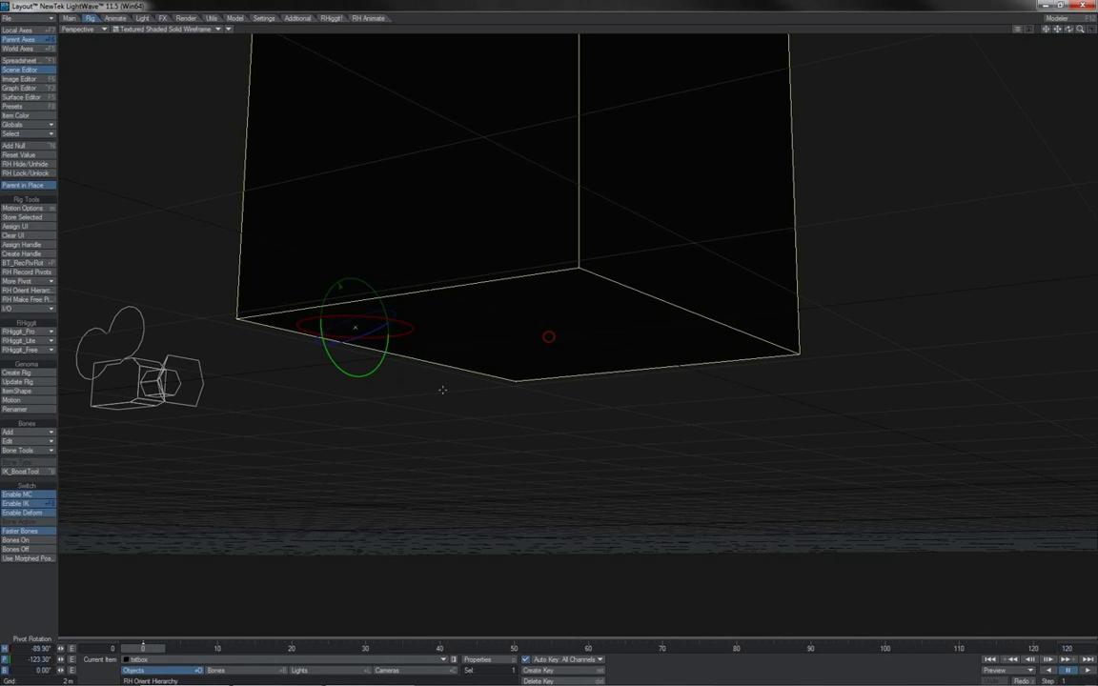
{"action": "left_click_drag", "start_coordinate": [409, 324], "coordinate": [548, 337]}
Step: Check the box's pivot rotation values and reset its heading, pitch and bank to 0°
{"action": "key", "text": "t"}
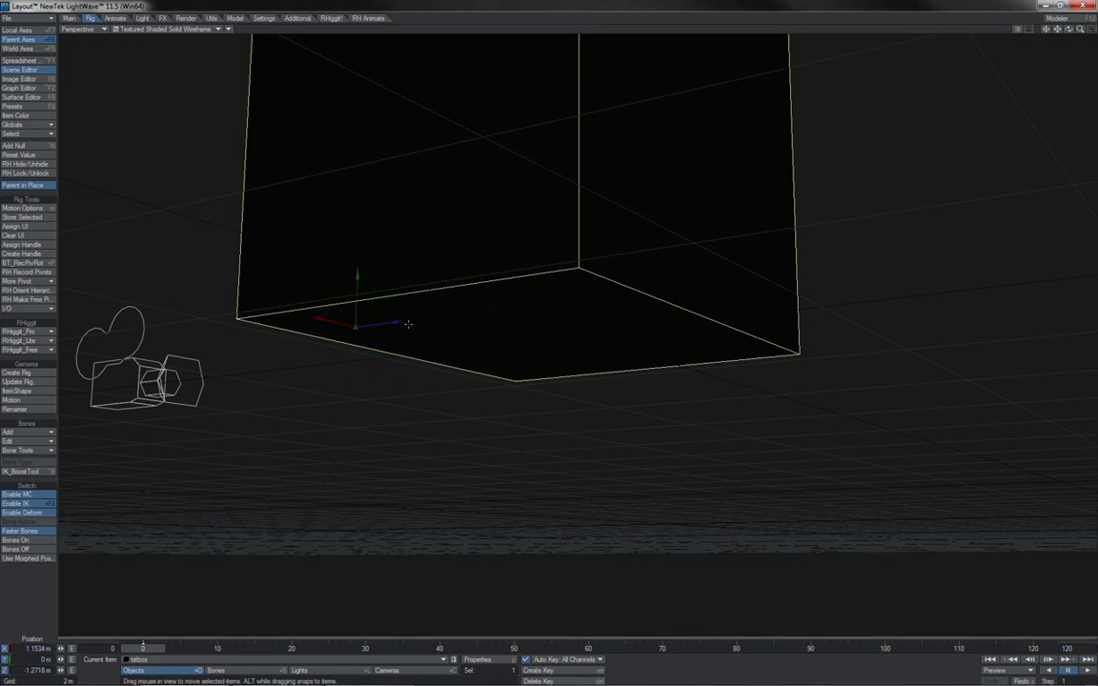
{"action": "key", "text": "y"}
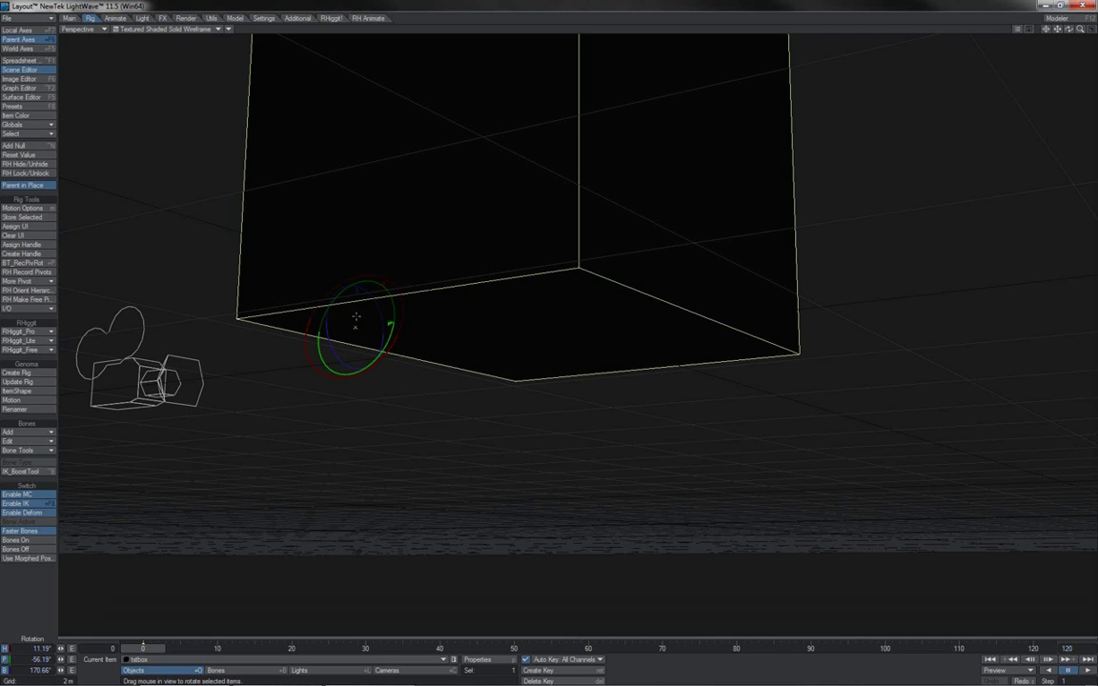
{"action": "left_click", "coordinate": [49, 649]}
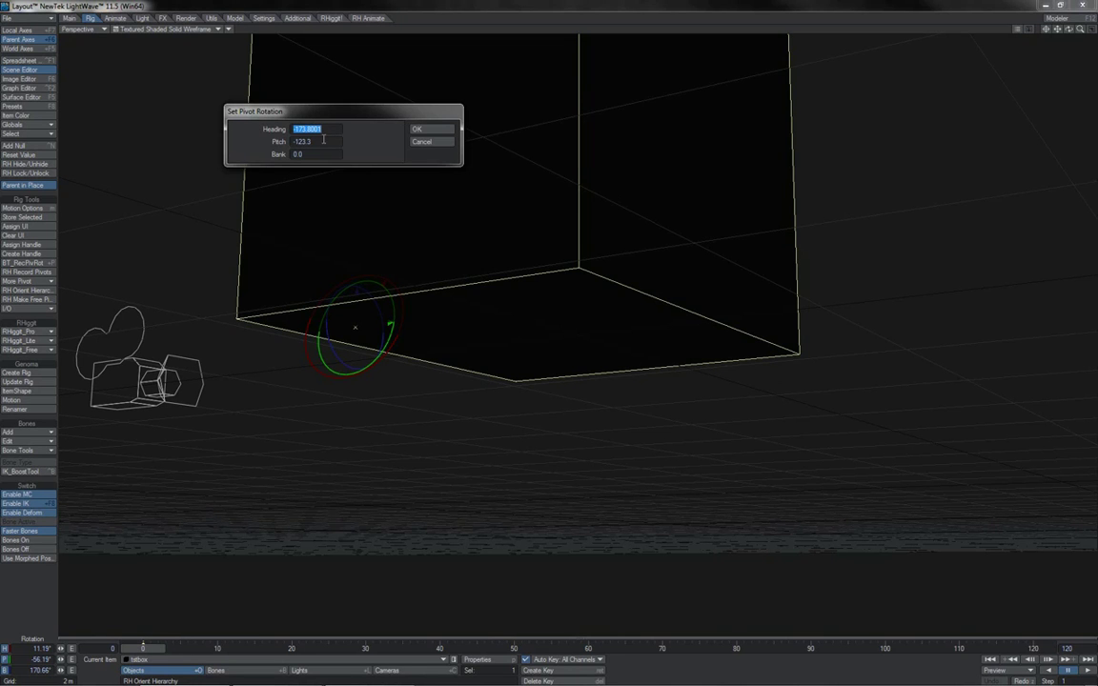
{"action": "key", "text": "Return"}
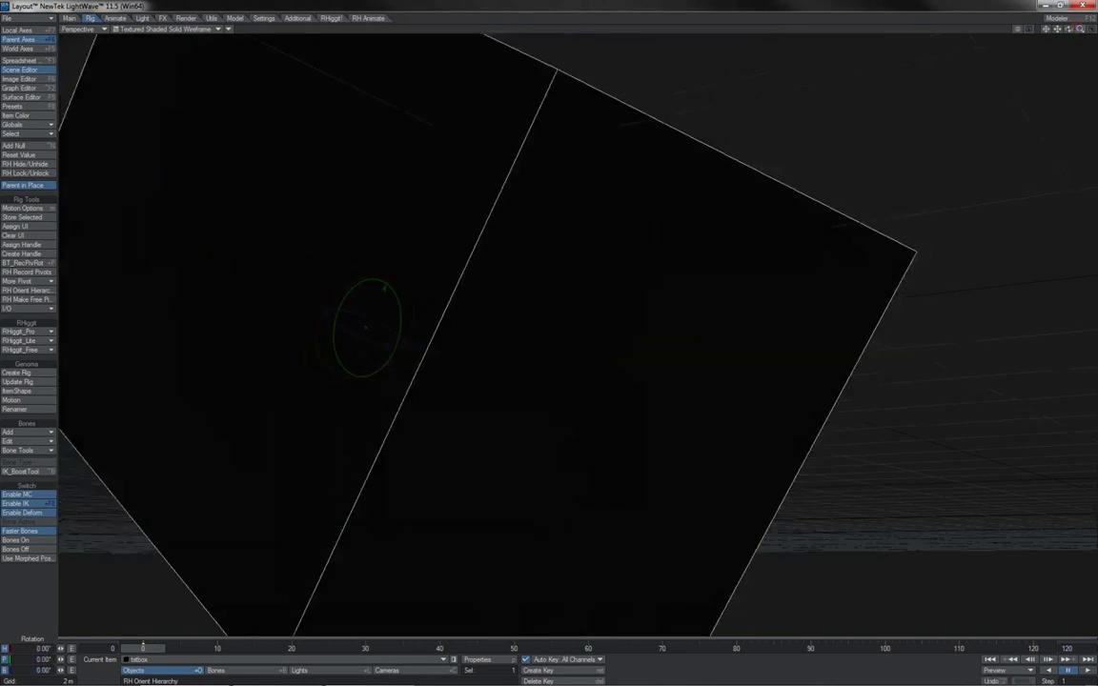
Step: Switch to Modeler, move the box's pivot to its base corner at positive X and Z, and check it in Layout
{"action": "left_click_drag", "start_coordinate": [1079, 29], "coordinate": [547, 335]}
{"action": "left_click_drag", "start_coordinate": [1069, 30], "coordinate": [1069, 30]}
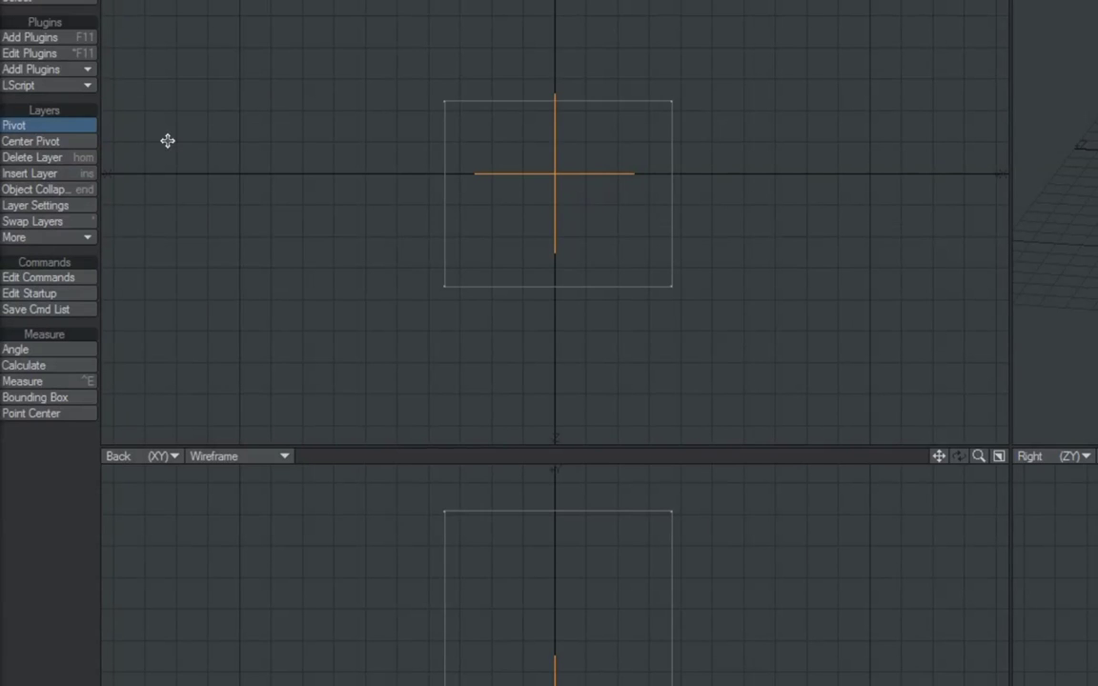
{"action": "left_click", "coordinate": [90, 126]}
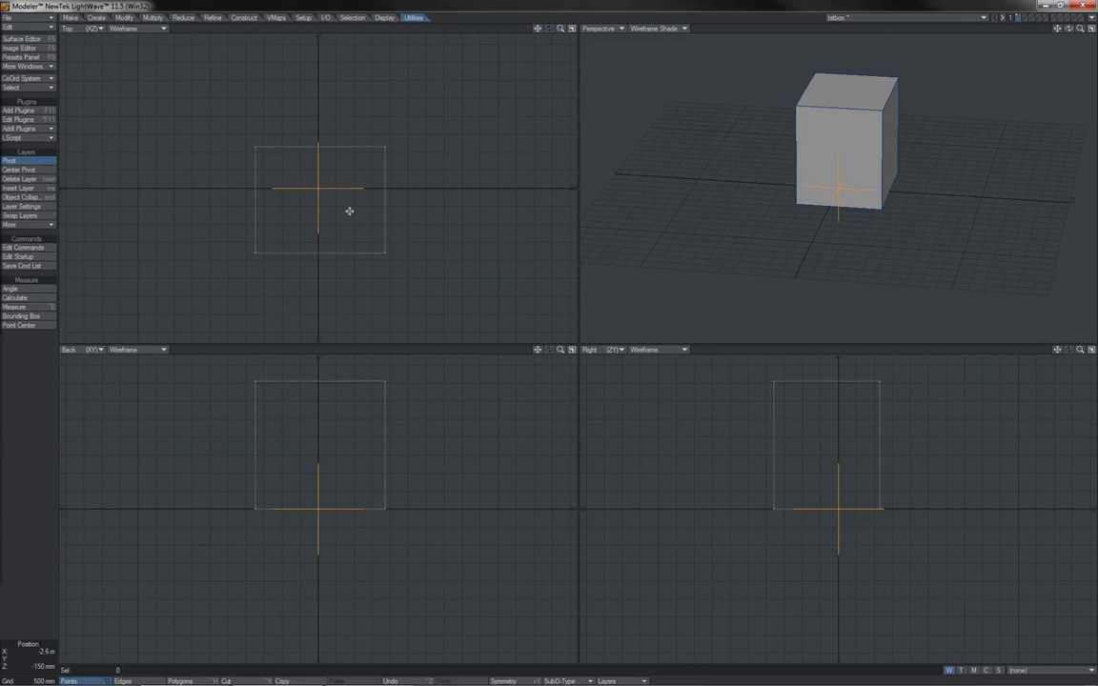
{"action": "left_click_drag", "start_coordinate": [350, 216], "coordinate": [385, 147]}
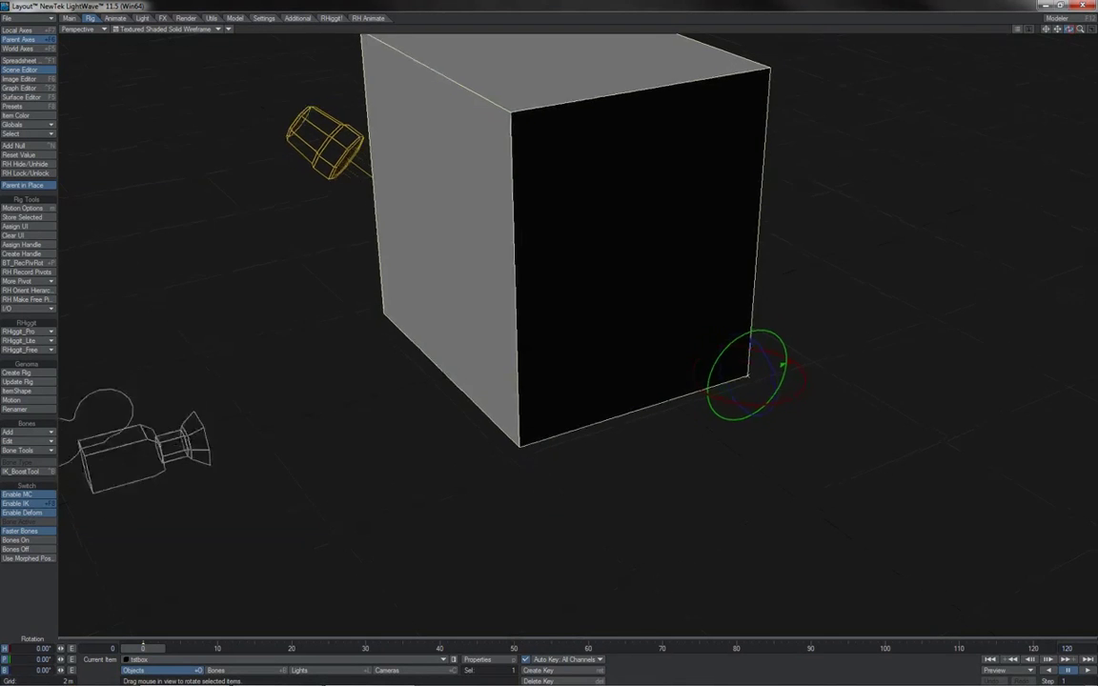
{"action": "mouse_move", "coordinate": [1068, 29]}
{"action": "left_mouse_down"}
{"action": "mouse_move", "coordinate": [991, 19]}
{"action": "mouse_move", "coordinate": [1068, 29]}
{"action": "left_mouse_up"}
{"action": "left_click_drag", "start_coordinate": [853, 296], "coordinate": [719, 257]}
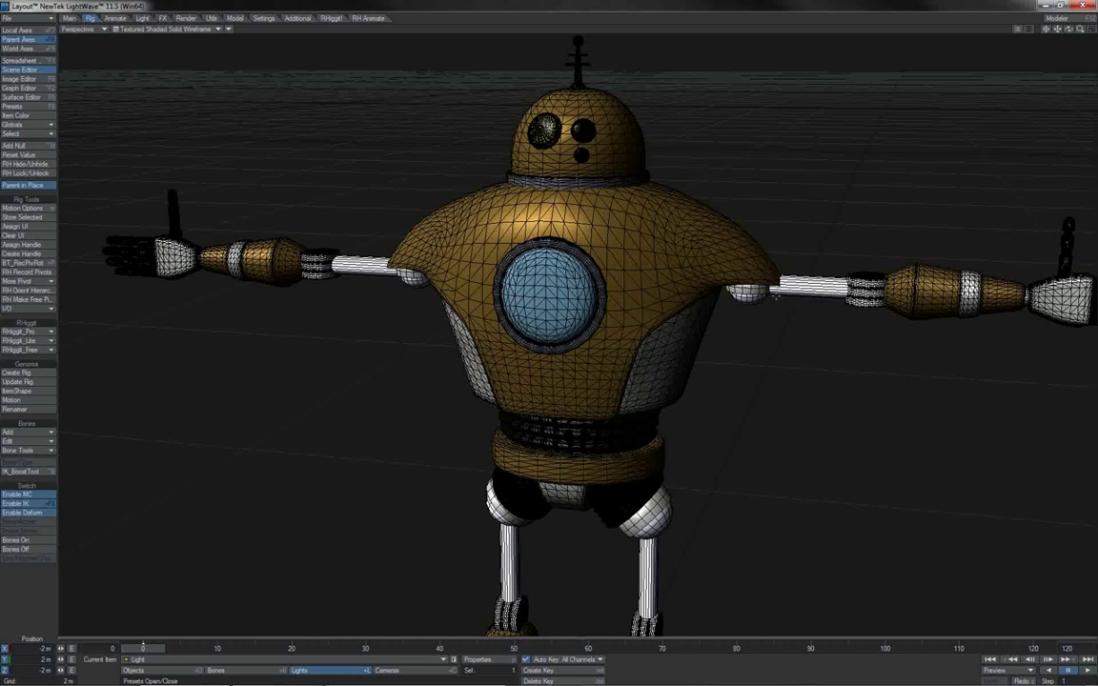
Step: Examine the robot's shoulders, elbows and arm alignment from the front, above and side
{"action": "left_click_drag", "start_coordinate": [1068, 28], "coordinate": [1033, 90]}
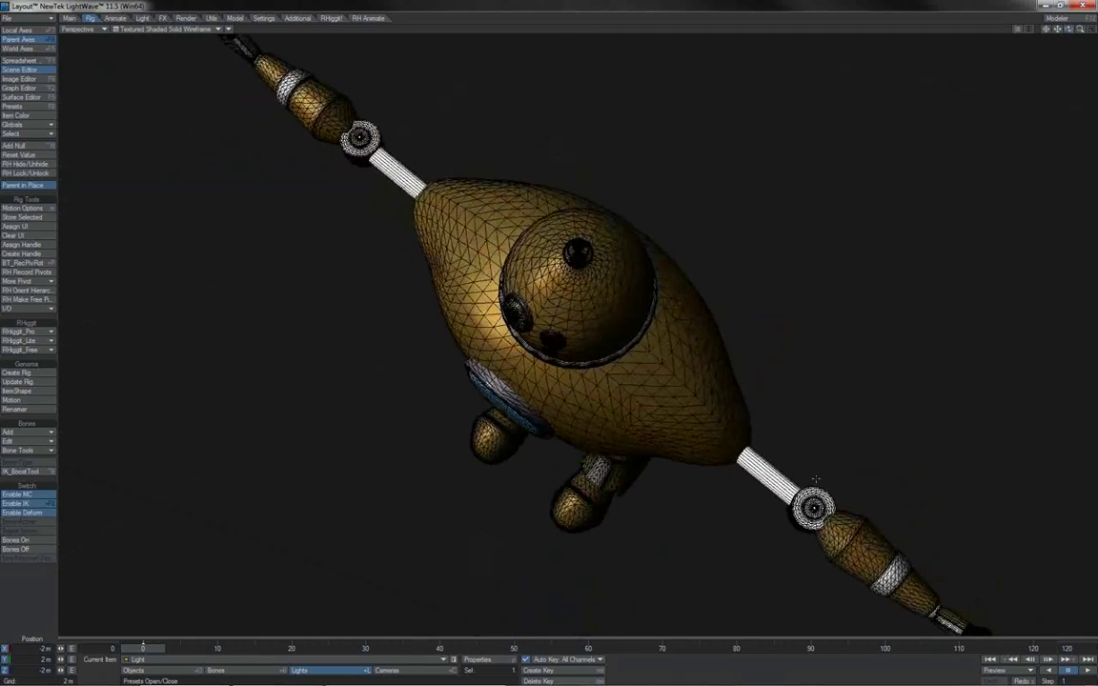
{"action": "left_click_drag", "start_coordinate": [748, 450], "coordinate": [751, 313], "text": "alt"}
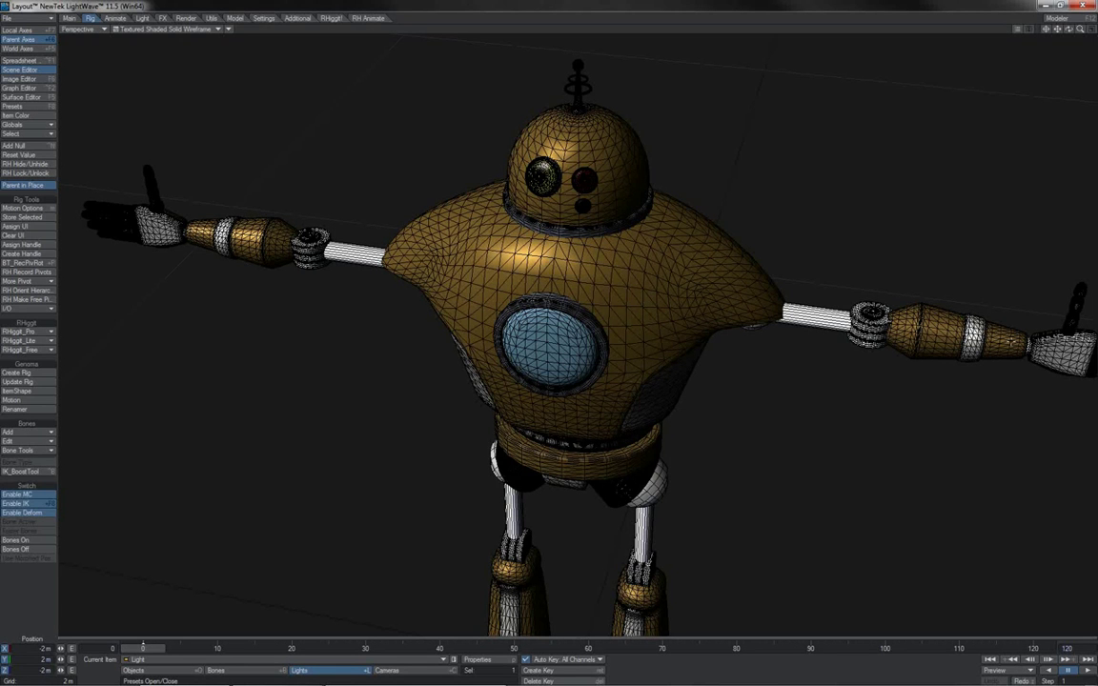
{"action": "left_click_drag", "start_coordinate": [1068, 29], "coordinate": [862, 299]}
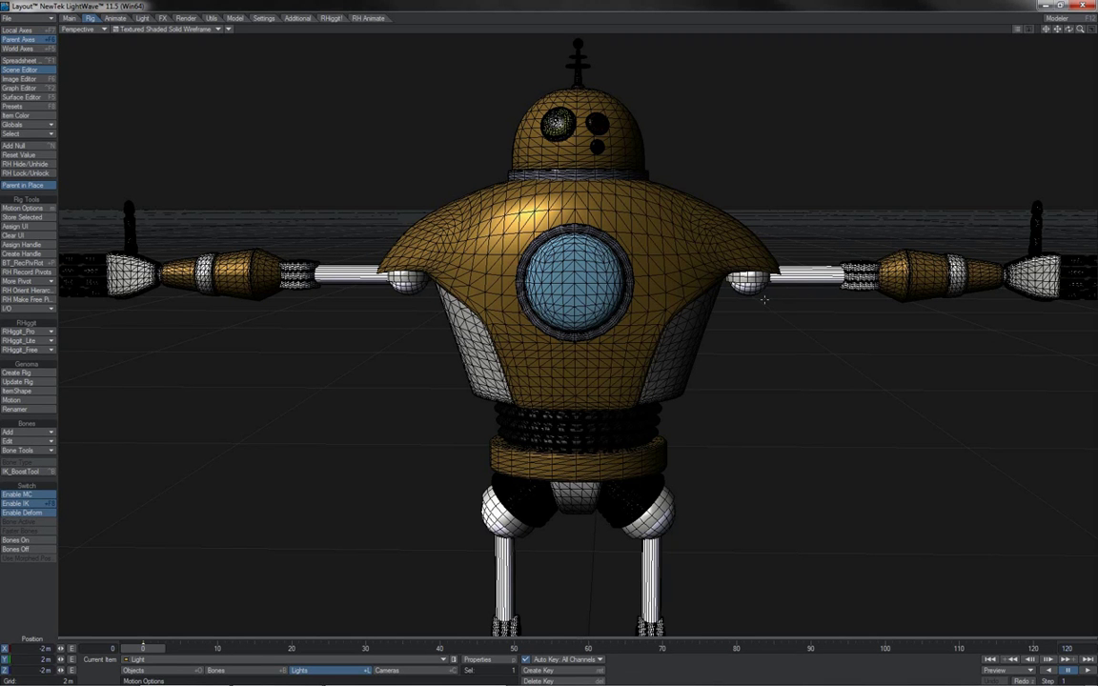
{"action": "left_click_drag", "start_coordinate": [1068, 29], "coordinate": [1068, 75]}
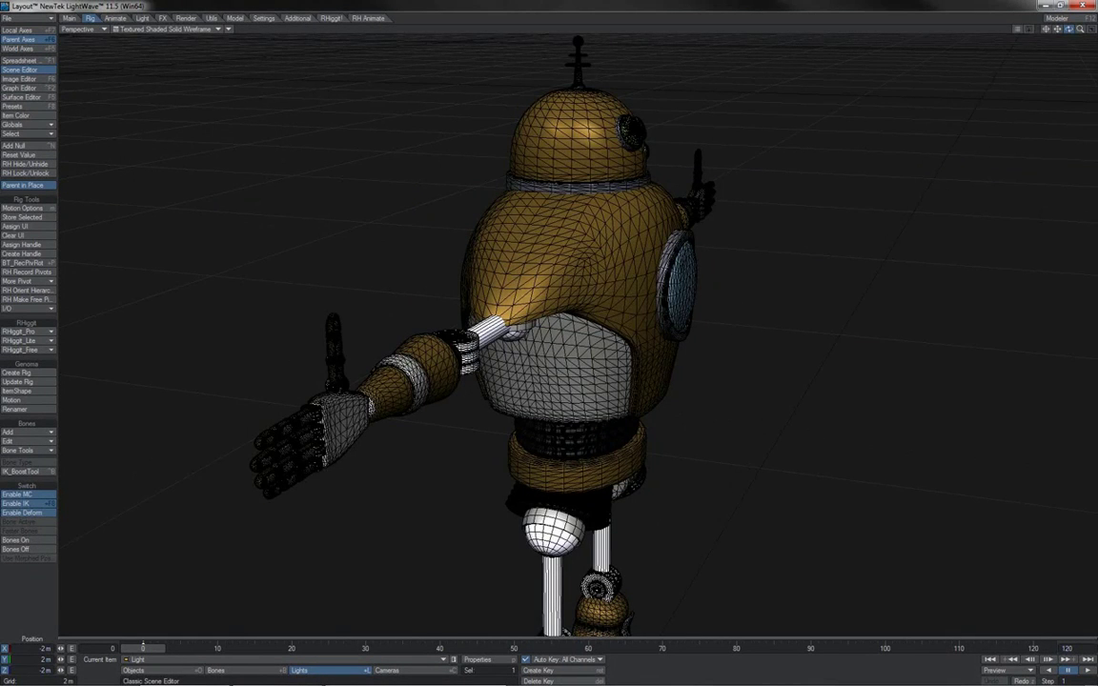
{"action": "left_click_drag", "start_coordinate": [1068, 73], "coordinate": [1019, 47]}
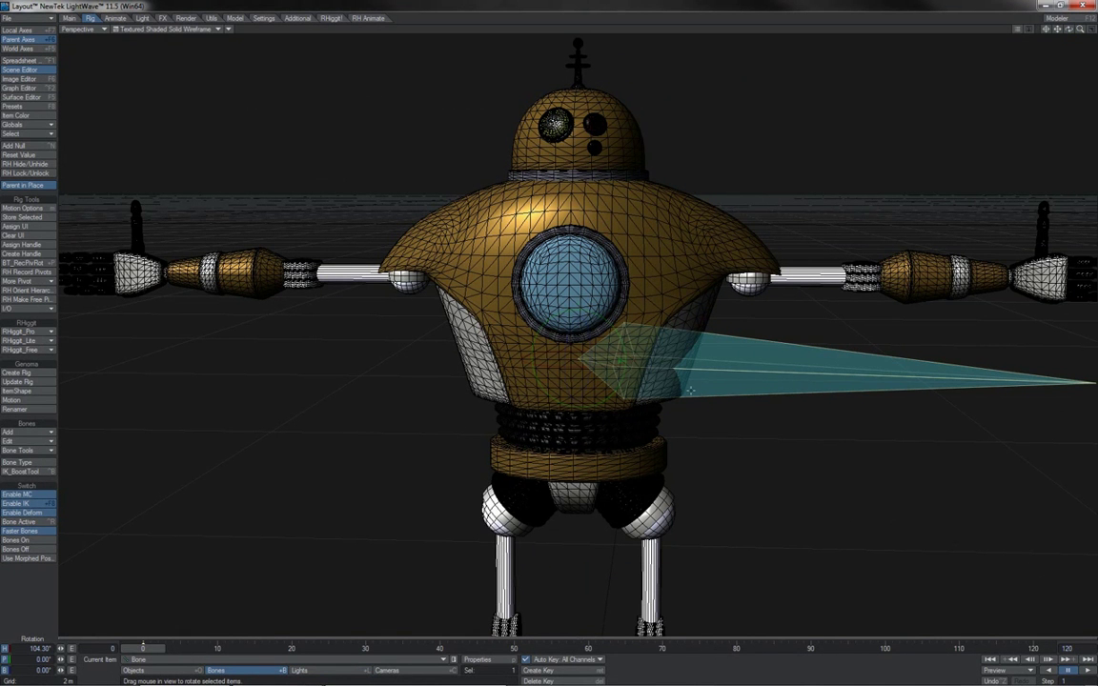
Step: In the Back view, place the bone at the robot's left shoulder, about 352 mm X and 1.184 m Y, and set its rest length to 0.244
{"action": "key", "text": "t"}
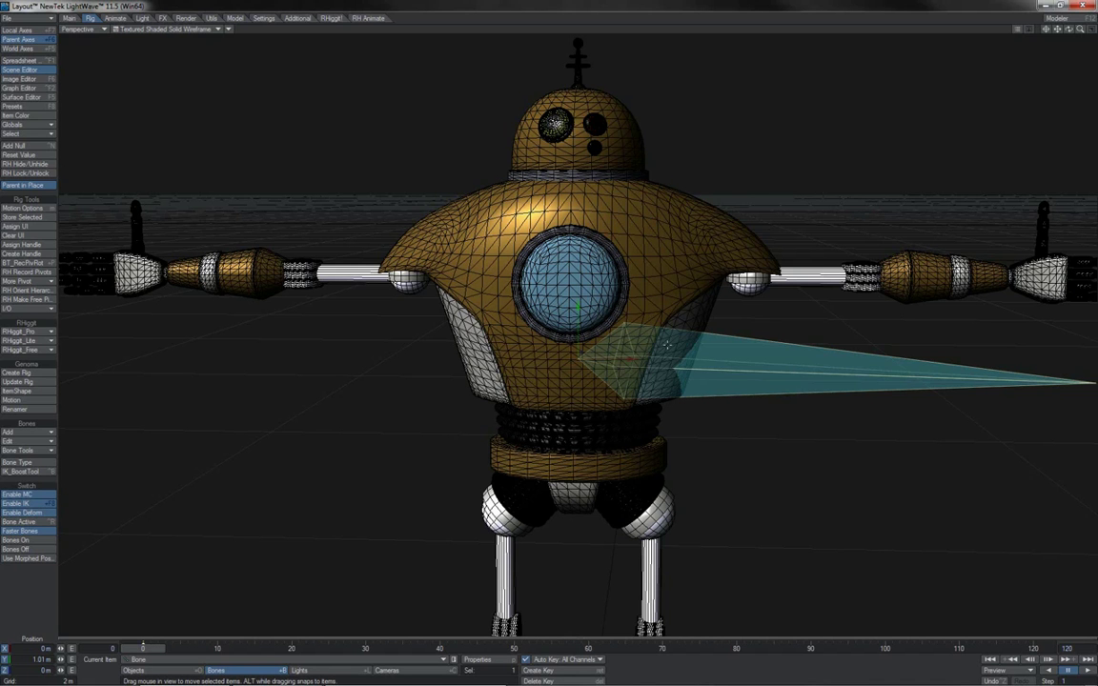
{"action": "key", "text": "1"}
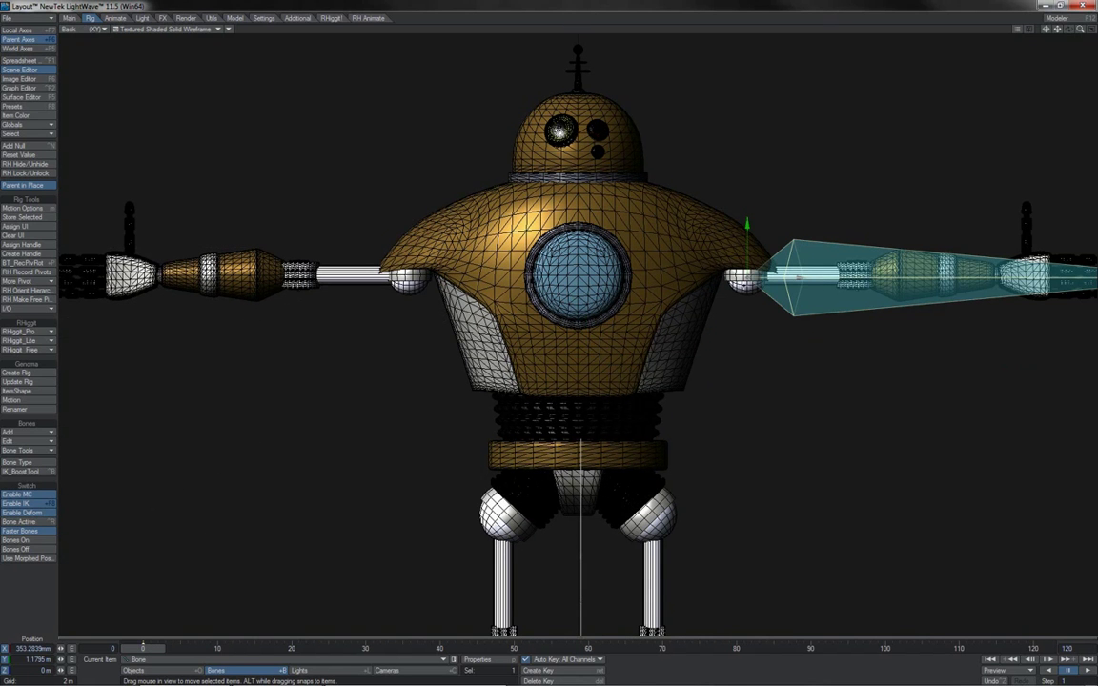
{"action": "mouse_move", "coordinate": [787, 292]}
{"action": "left_mouse_down"}
{"action": "mouse_move", "coordinate": [774, 289]}
{"action": "mouse_move", "coordinate": [787, 289]}
{"action": "left_mouse_up"}
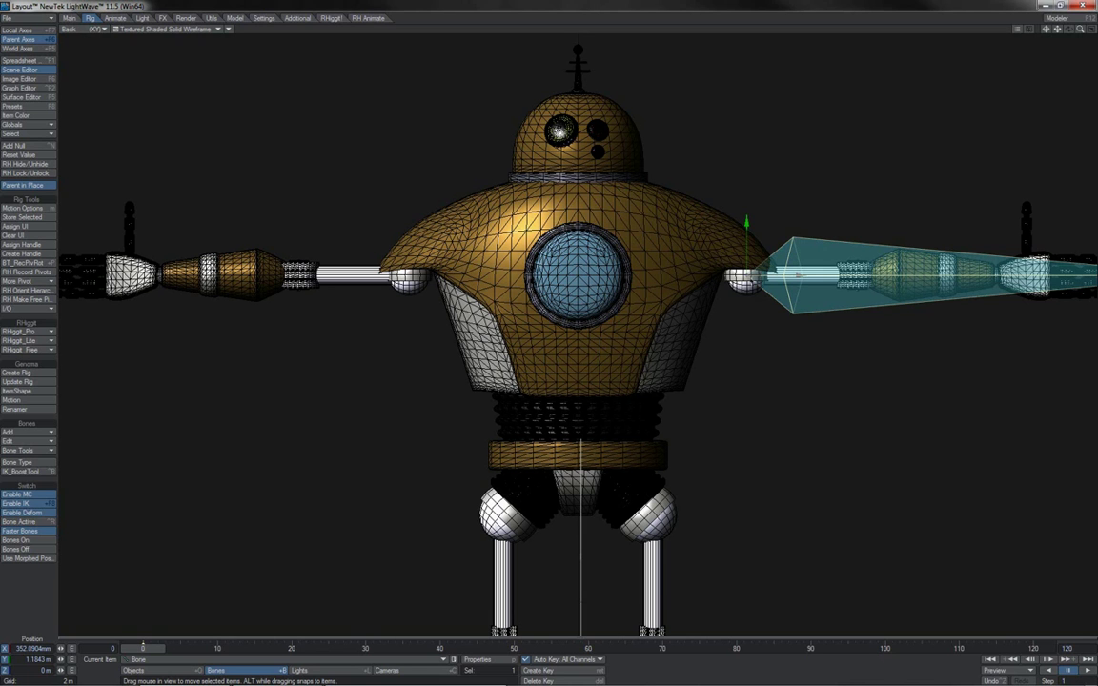
{"action": "key", "text": "k"}
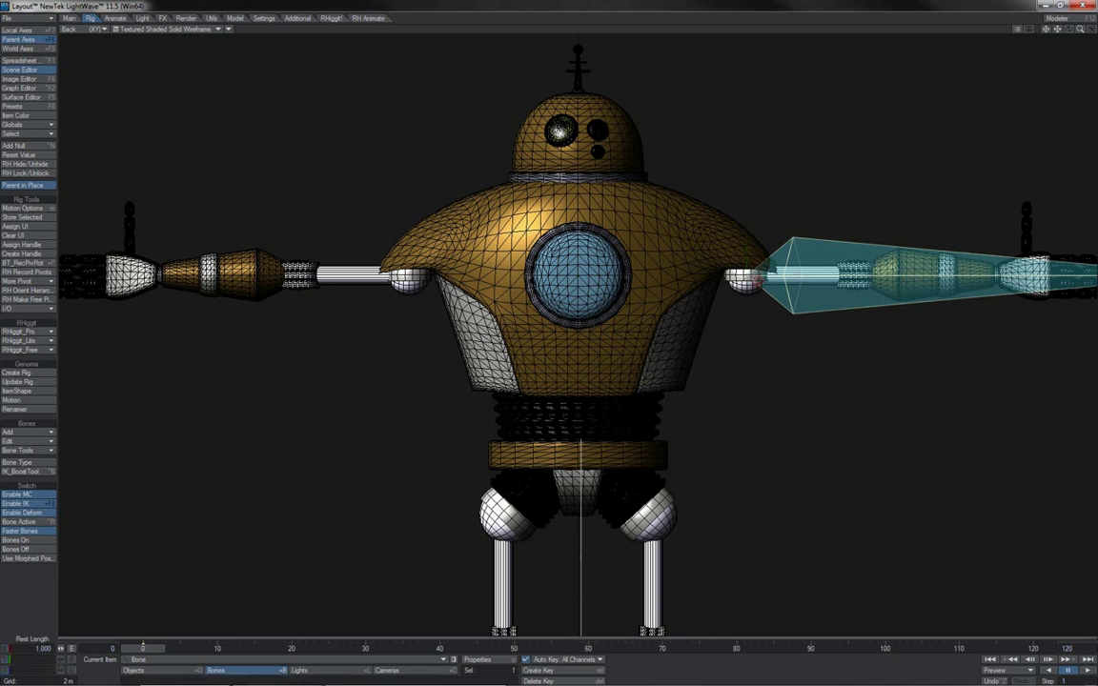
{"action": "left_click_drag", "start_coordinate": [915, 277], "coordinate": [739, 277]}
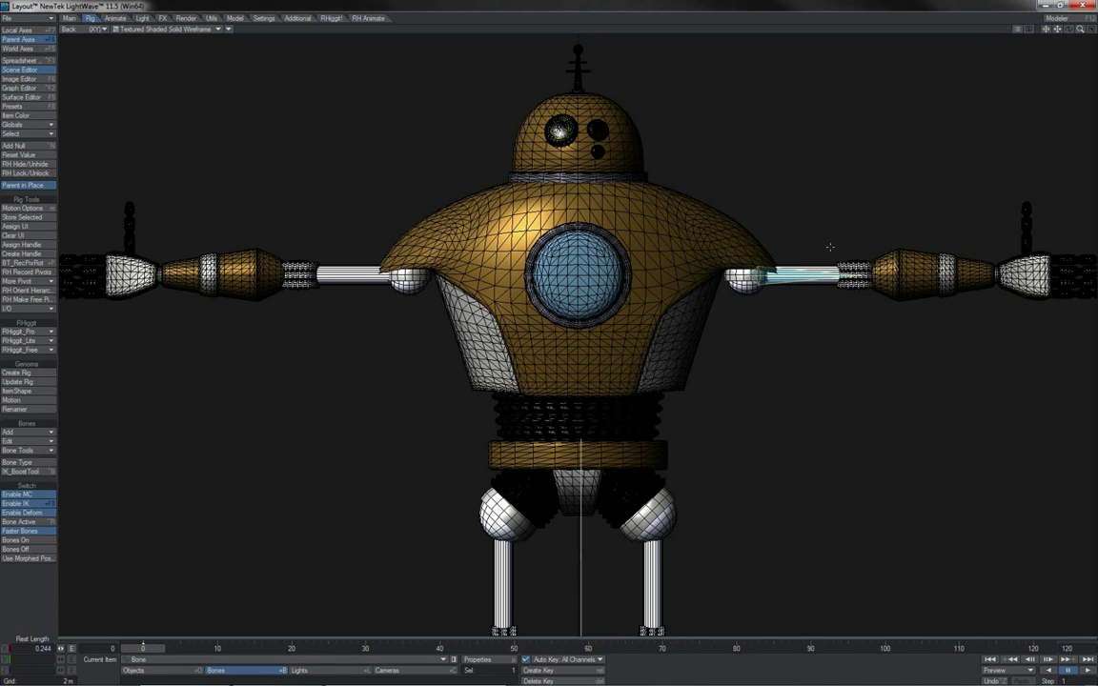
{"action": "key", "text": "t"}
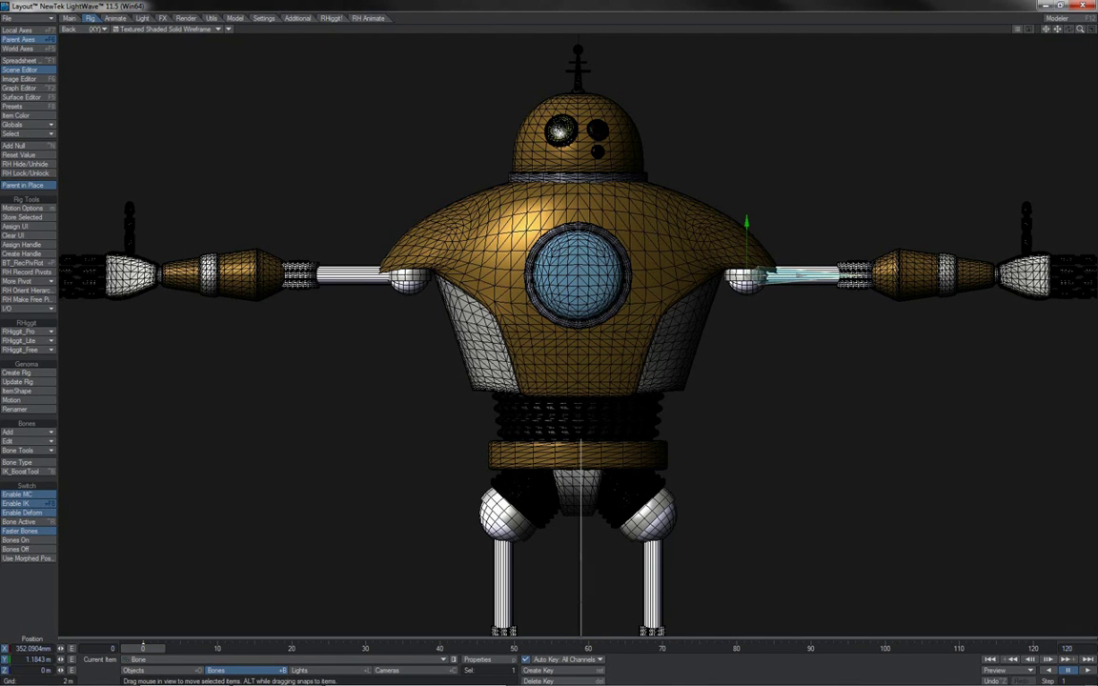
Step: Open the shoulder bone's properties and browse the weight maps available for it
{"action": "key", "text": "p"}
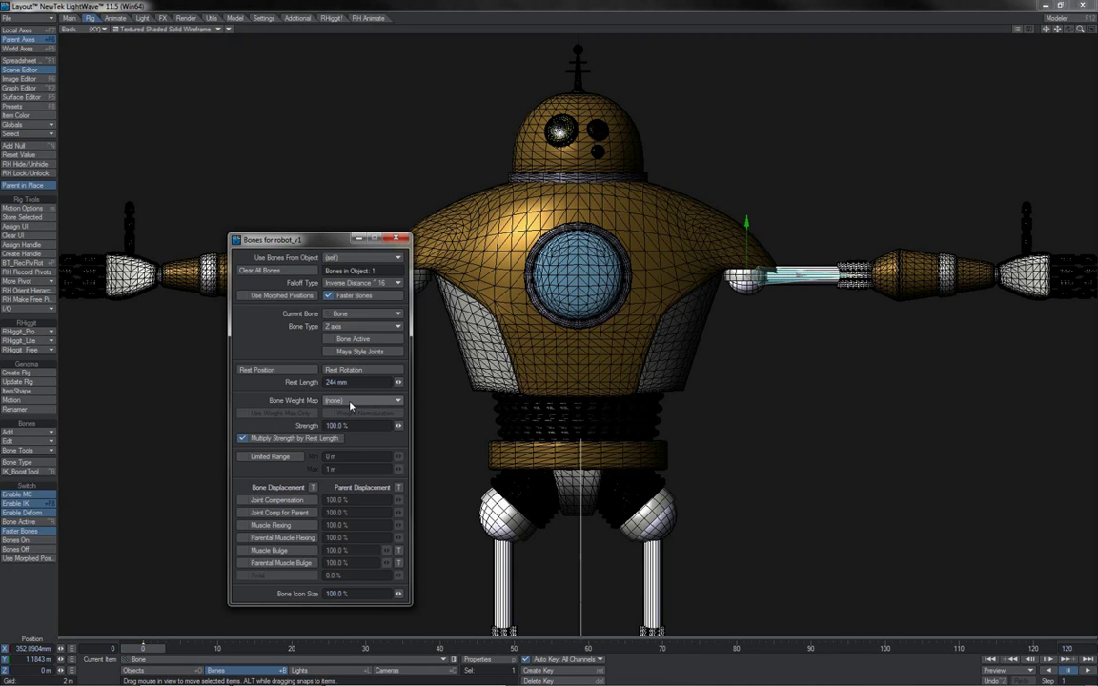
{"action": "left_click", "coordinate": [350, 406]}
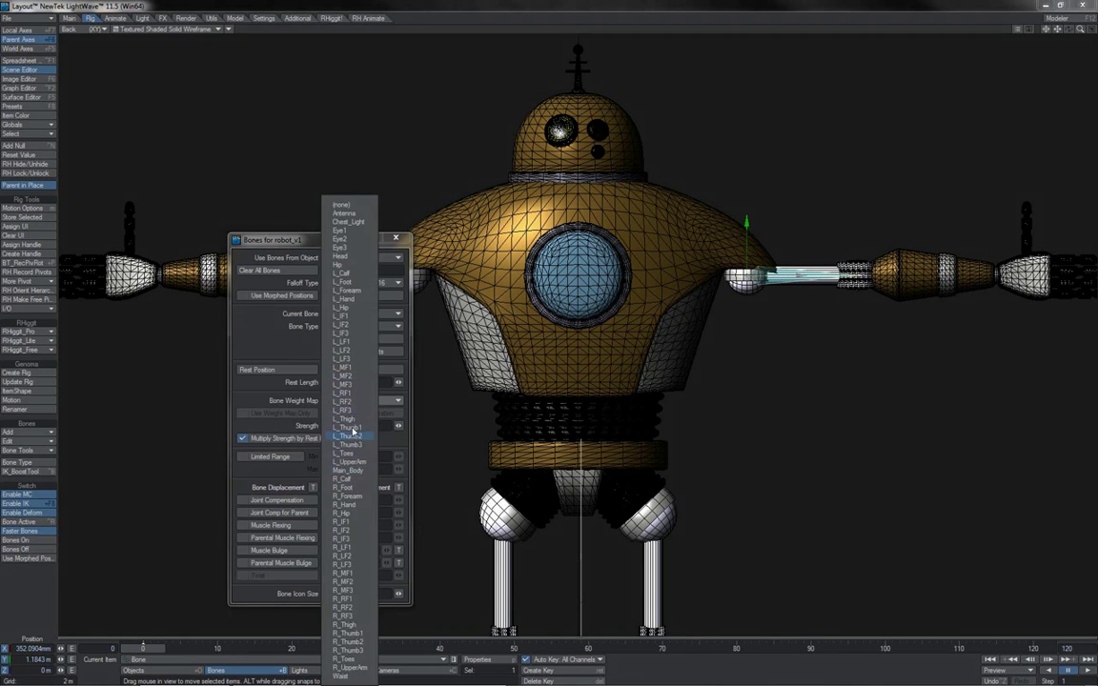
{"action": "left_click", "coordinate": [288, 241]}
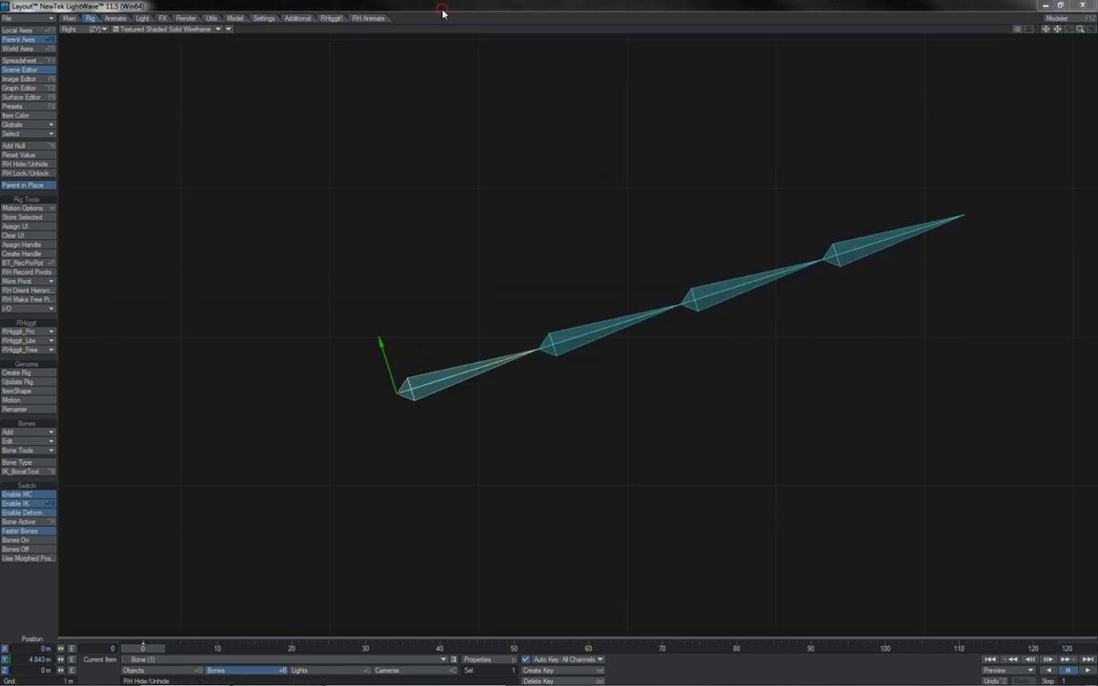
Step: Pitch the first two bones of the four-bone chain and move the third bone away to about 1.6 m Z
{"action": "key", "text": "y"}
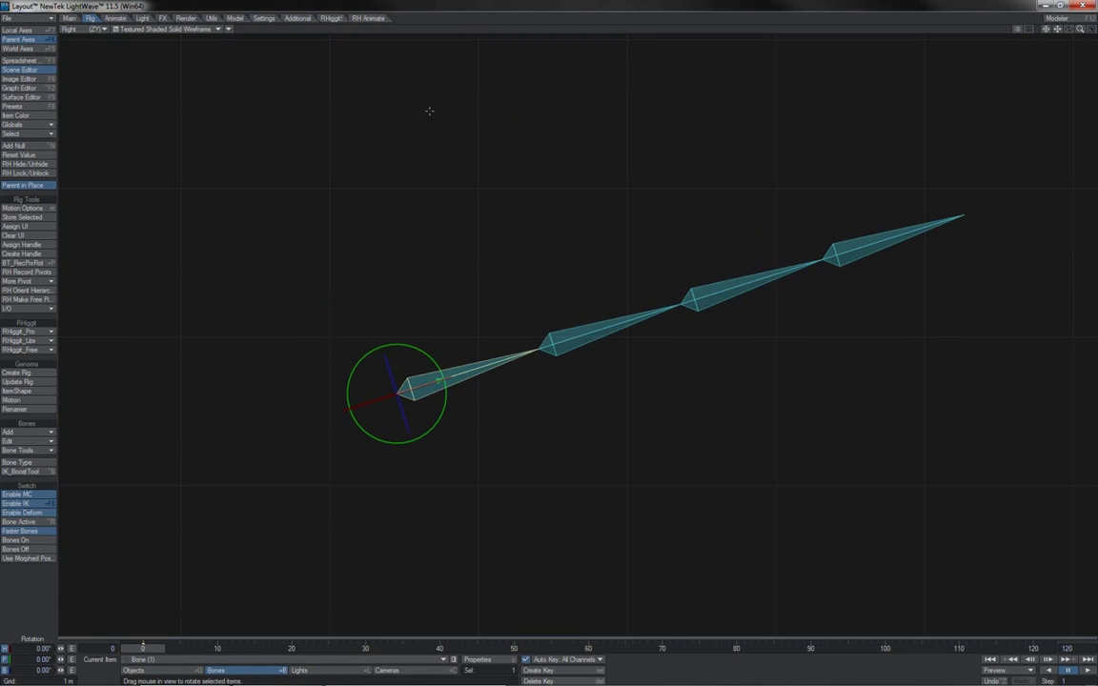
{"action": "left_click_drag", "start_coordinate": [417, 357], "coordinate": [548, 335]}
{"action": "left_click", "coordinate": [506, 338]}
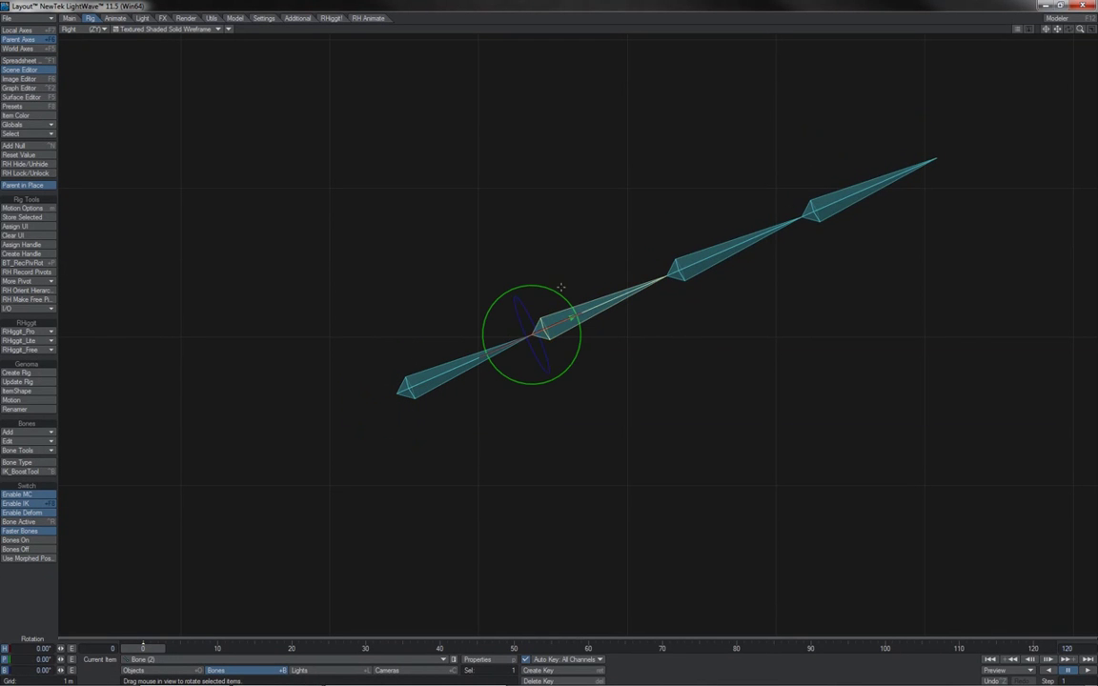
{"action": "left_click_drag", "start_coordinate": [560, 287], "coordinate": [571, 294]}
{"action": "left_click_drag", "start_coordinate": [570, 295], "coordinate": [584, 313]}
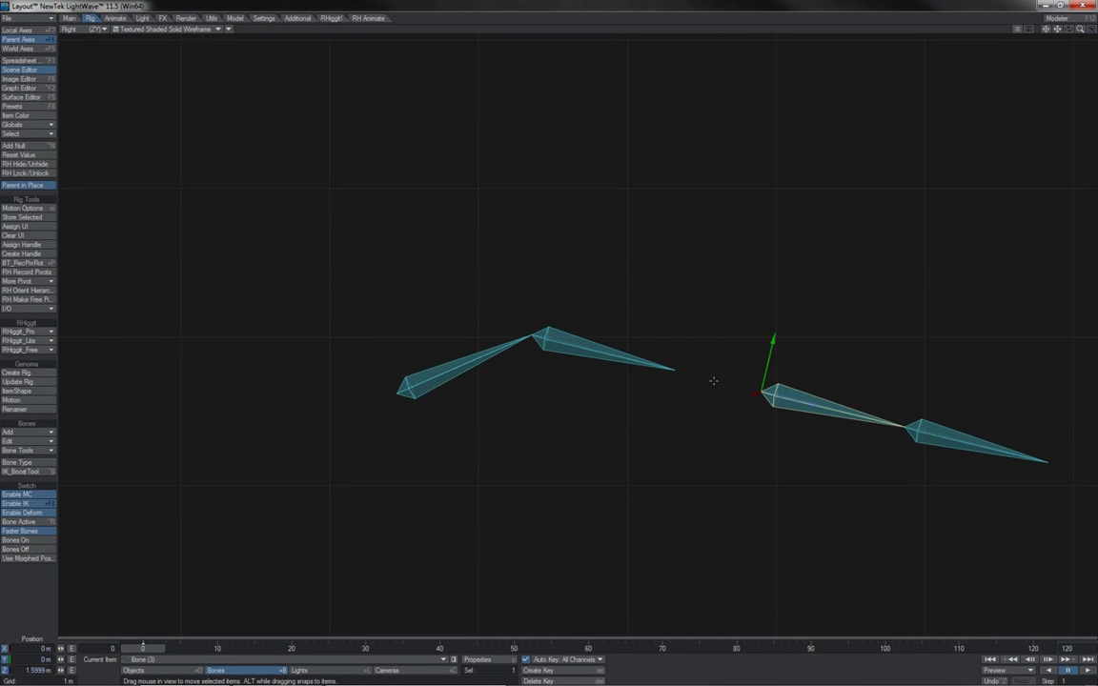
Step: Rotate the last bone of the chain to about -32.2° pitch and record the pivots of all four bones with RH Record Pivots
{"action": "key", "text": "Down"}
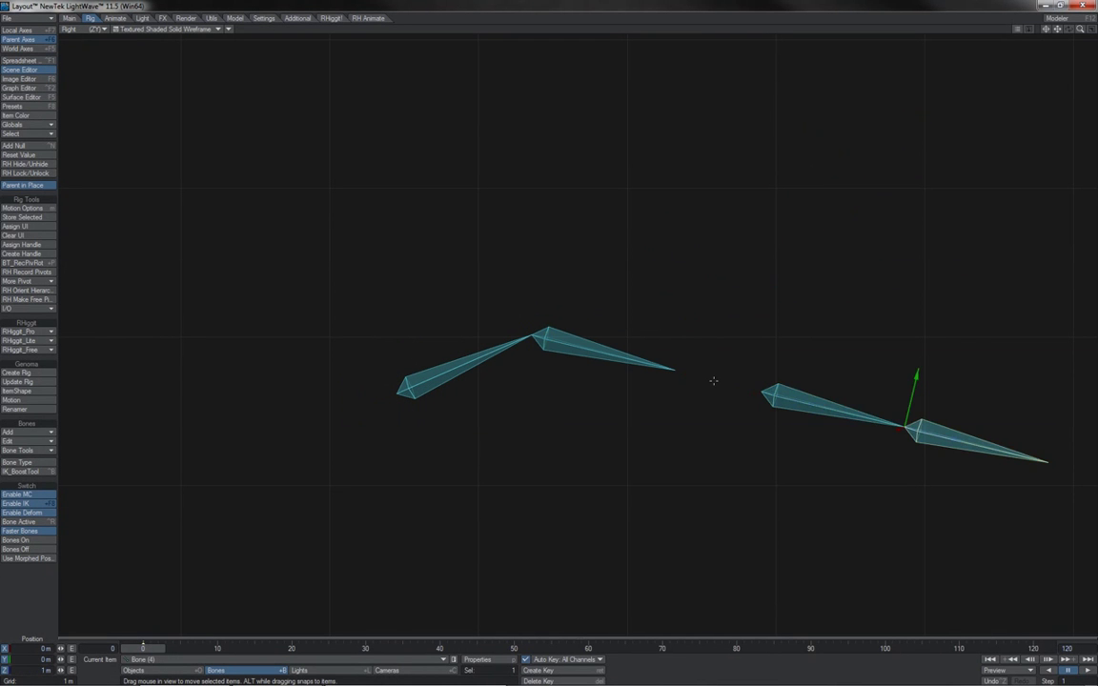
{"action": "key", "text": "y"}
{"action": "left_click_drag", "start_coordinate": [945, 396], "coordinate": [924, 381]}
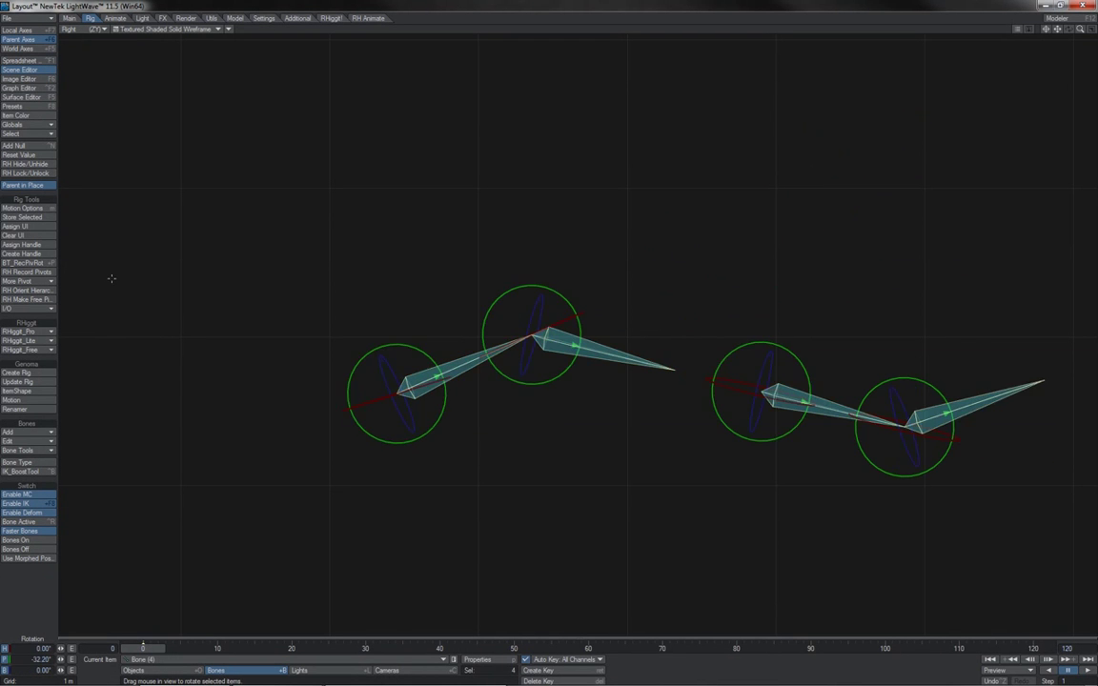
{"action": "left_click", "coordinate": [45, 274]}
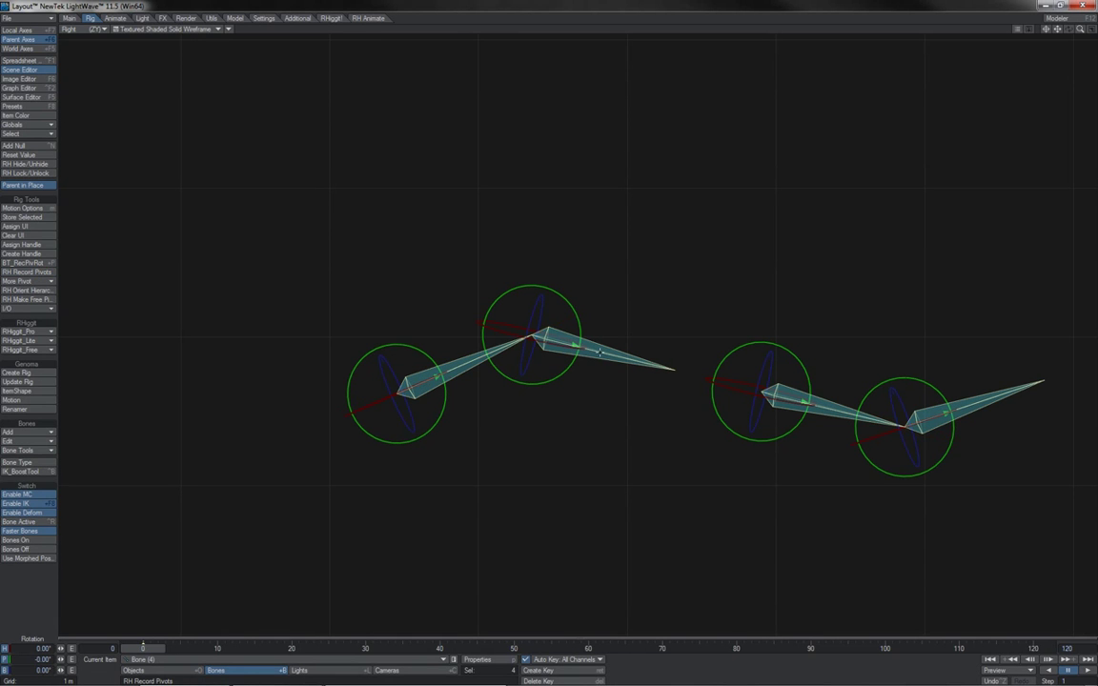
{"action": "left_click", "coordinate": [829, 408]}
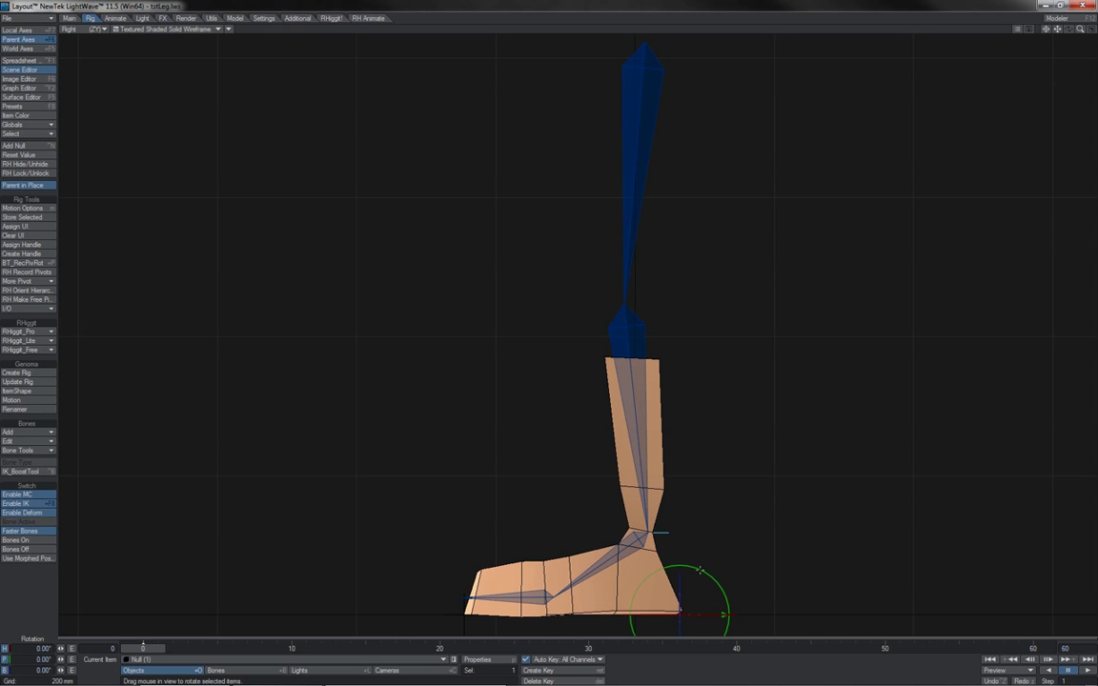
Step: Test the foot rig by slightly pitching the heel null and the toe null
{"action": "mouse_move", "coordinate": [699, 570]}
{"action": "left_mouse_down"}
{"action": "mouse_move", "coordinate": [721, 578]}
{"action": "mouse_move", "coordinate": [700, 571]}
{"action": "left_mouse_up"}
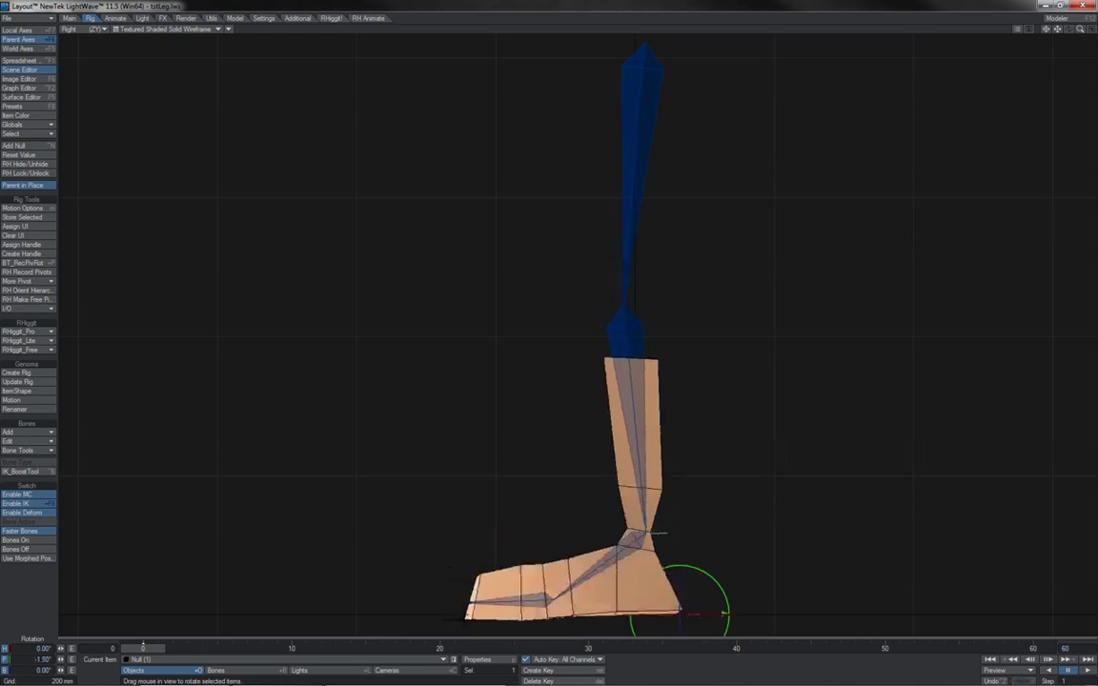
{"action": "left_click", "coordinate": [465, 612]}
{"action": "mouse_move", "coordinate": [489, 575]}
{"action": "left_mouse_down"}
{"action": "mouse_move", "coordinate": [457, 568]}
{"action": "mouse_move", "coordinate": [489, 576]}
{"action": "left_mouse_up"}
{"action": "left_click", "coordinate": [679, 613]}
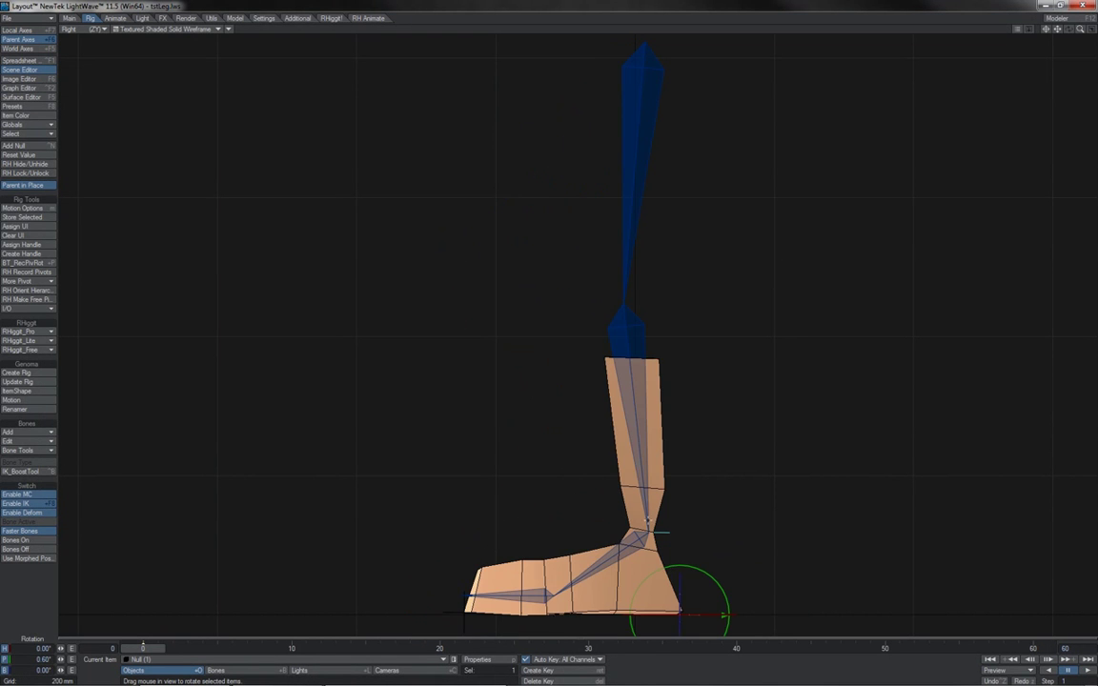
Step: Check the Ankle control's placement against the heel null, and pitch the heel null to roll the foot
{"action": "left_click", "coordinate": [650, 532]}
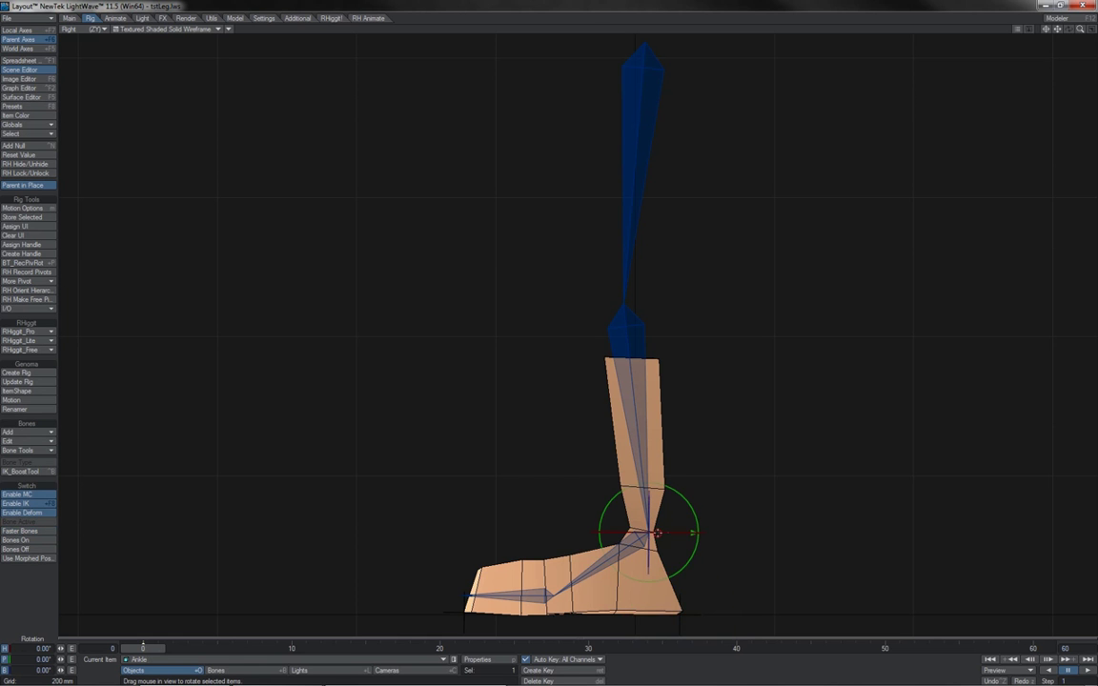
{"action": "key", "text": "t"}
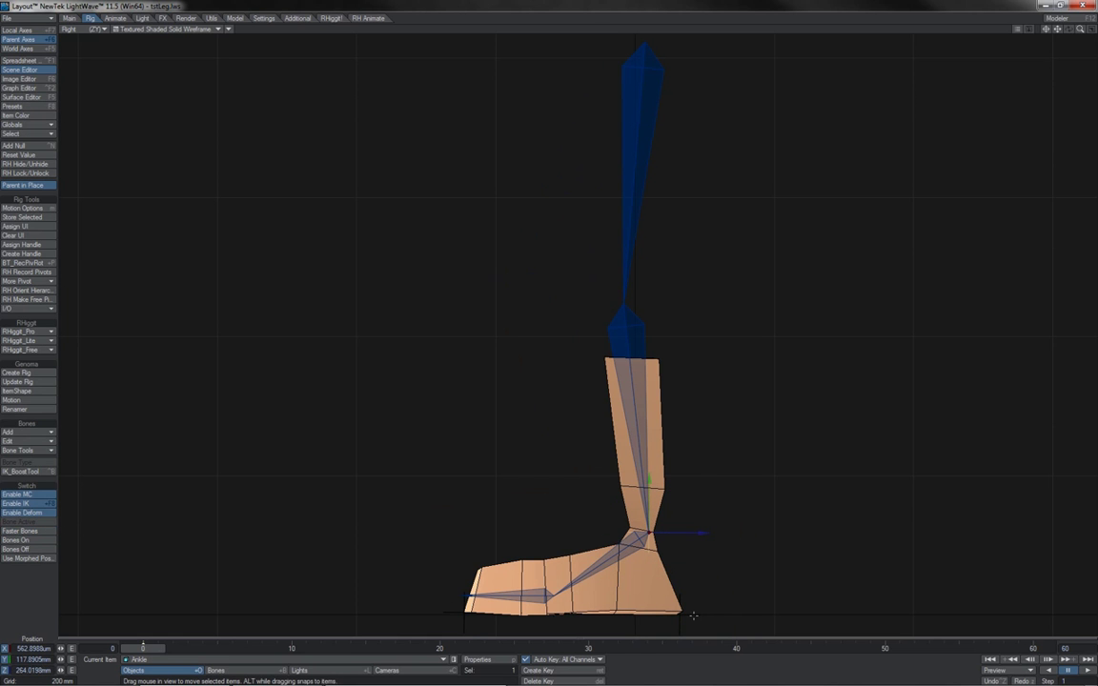
{"action": "left_click", "coordinate": [693, 616]}
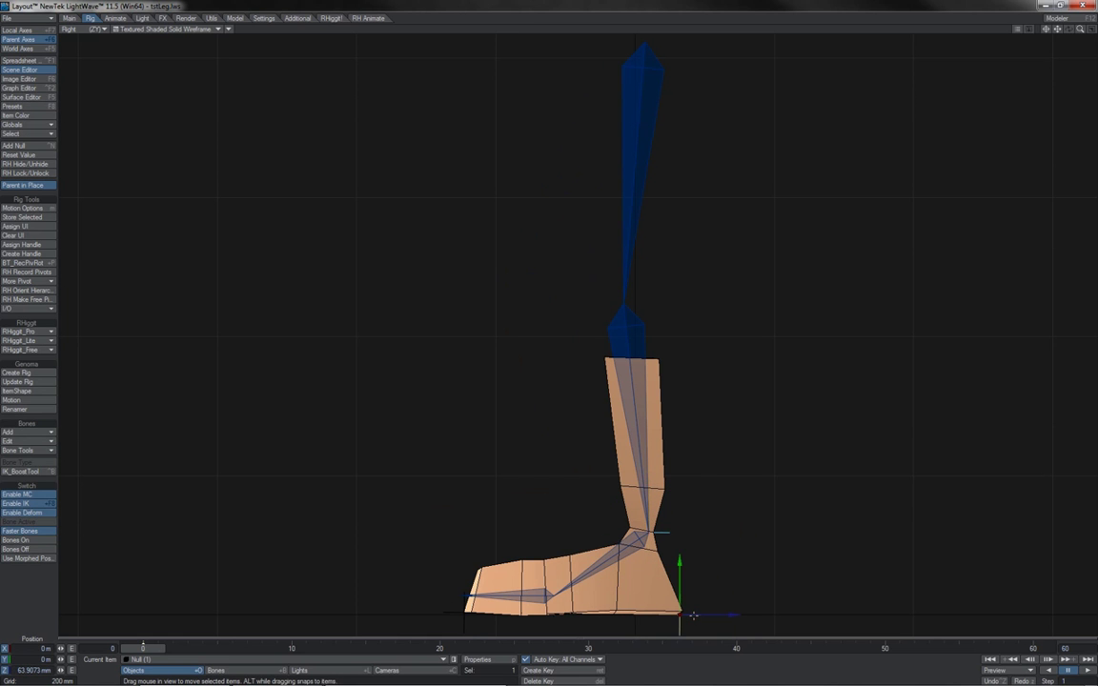
{"action": "key", "text": "y"}
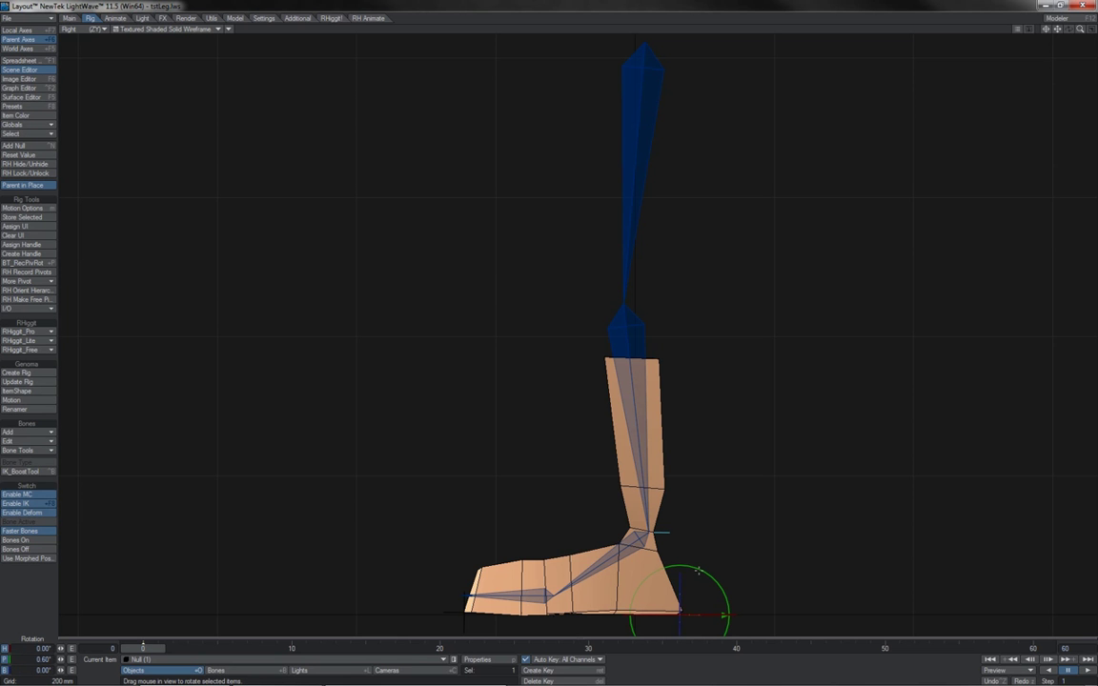
{"action": "left_click_drag", "start_coordinate": [698, 570], "coordinate": [741, 574]}
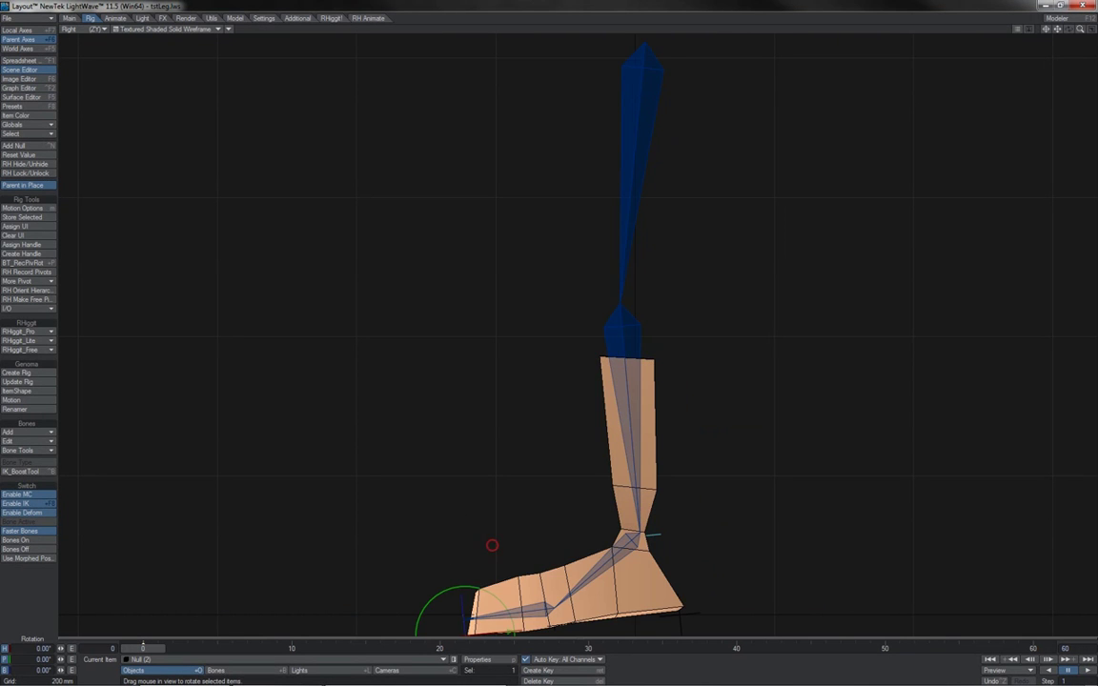
Step: Rotate the toe null to about -9° heading and -1.9° pitch, and pose the raised foot with the heel null
{"action": "mouse_move", "coordinate": [491, 545]}
{"action": "left_mouse_down"}
{"action": "mouse_move", "coordinate": [427, 482]}
{"action": "mouse_move", "coordinate": [464, 503]}
{"action": "mouse_move", "coordinate": [490, 540]}
{"action": "left_mouse_up"}
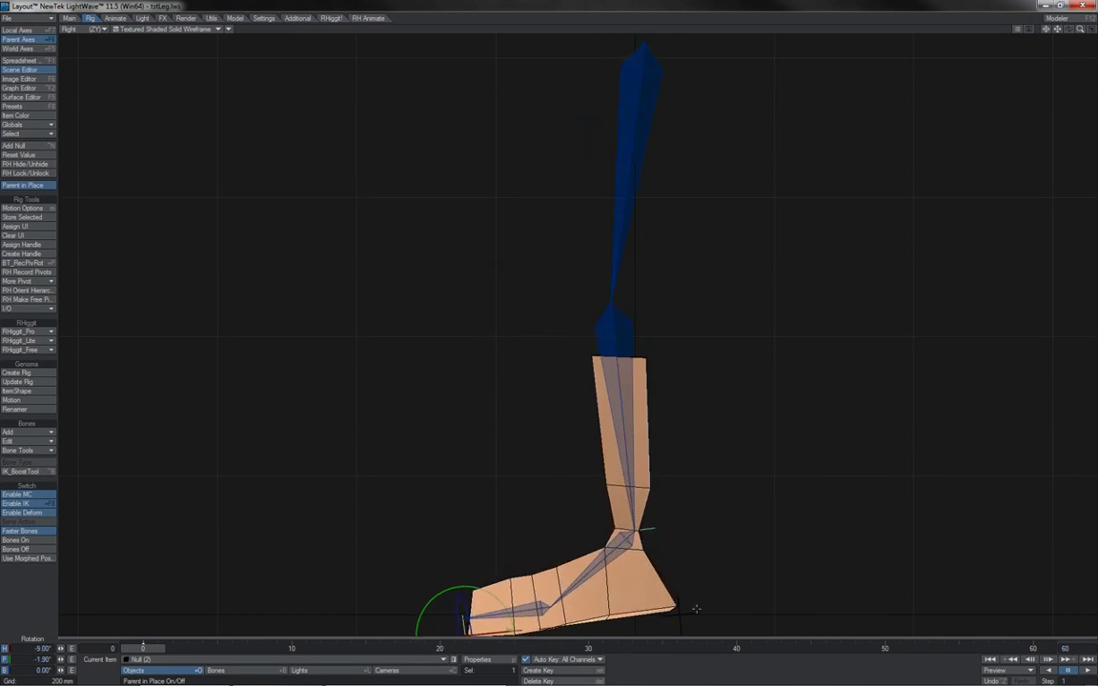
{"action": "left_click", "coordinate": [696, 609]}
{"action": "left_click_drag", "start_coordinate": [703, 583], "coordinate": [768, 437]}
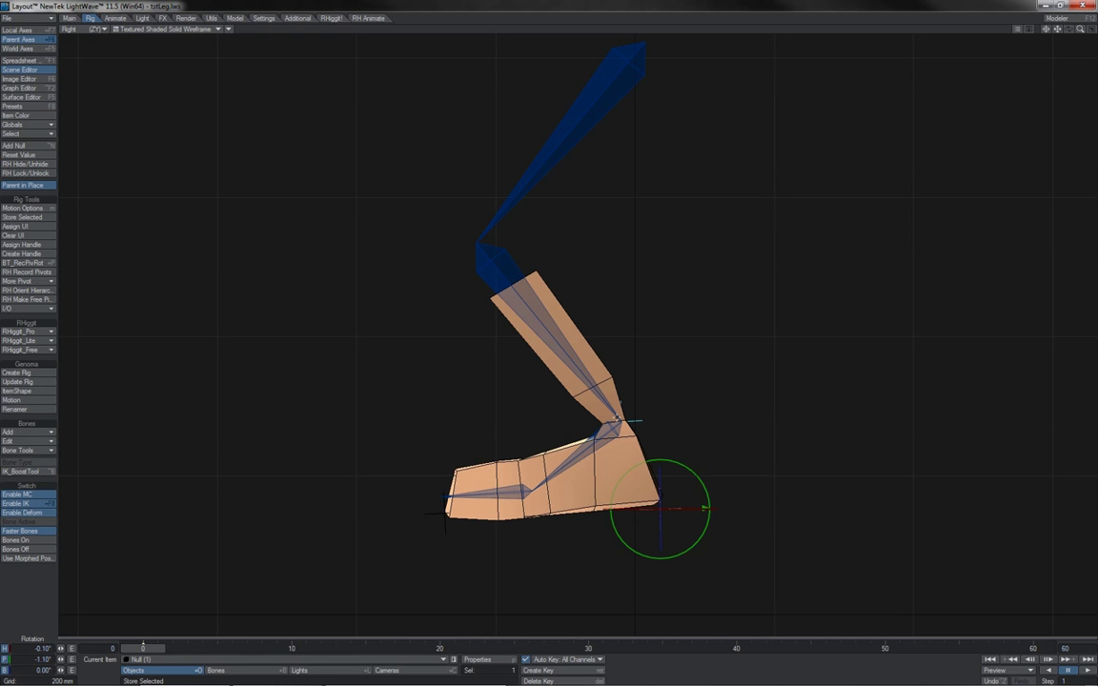
{"action": "key", "text": "shift+p"}
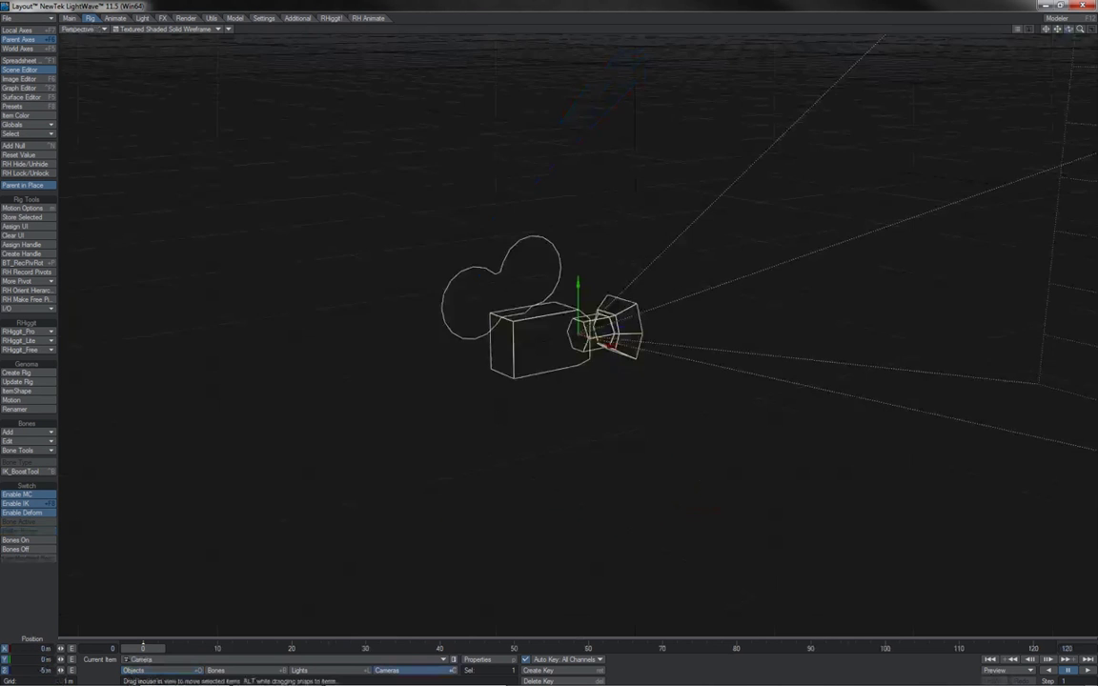
Step: Create a free pivot for the camera with RH Make Free Pivot and move it to about -546 mm X and -4.538 m Z
{"action": "mouse_move", "coordinate": [1069, 32]}
{"action": "left_mouse_down"}
{"action": "mouse_move", "coordinate": [1058, 30]}
{"action": "mouse_move", "coordinate": [1069, 33]}
{"action": "left_mouse_up"}
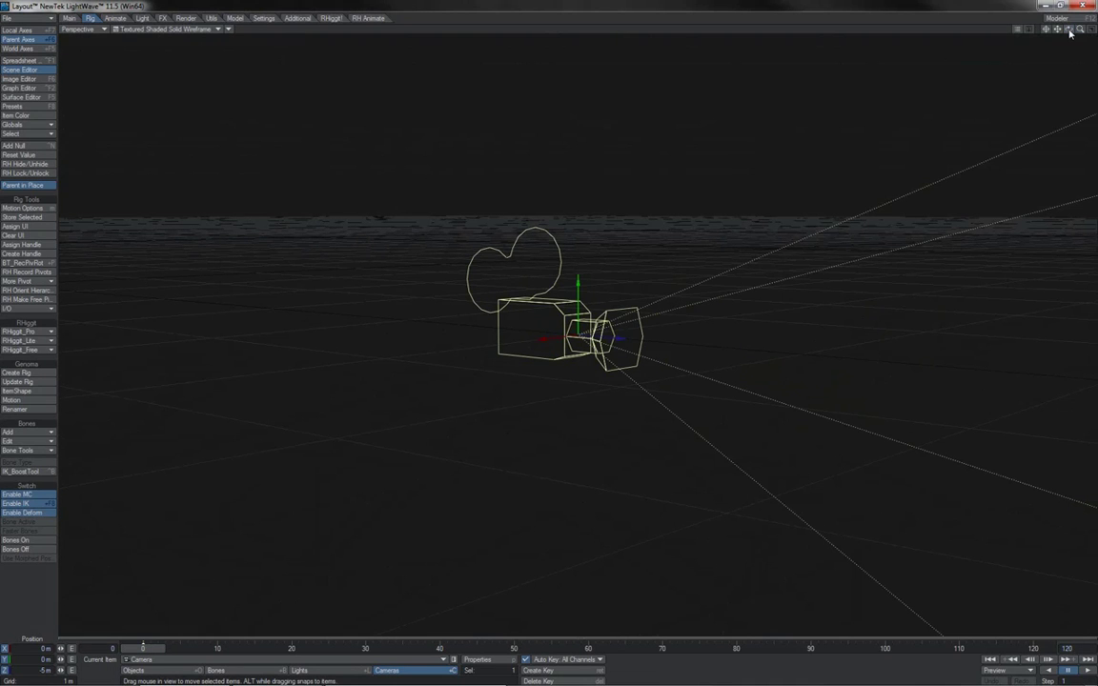
{"action": "left_click", "coordinate": [52, 301]}
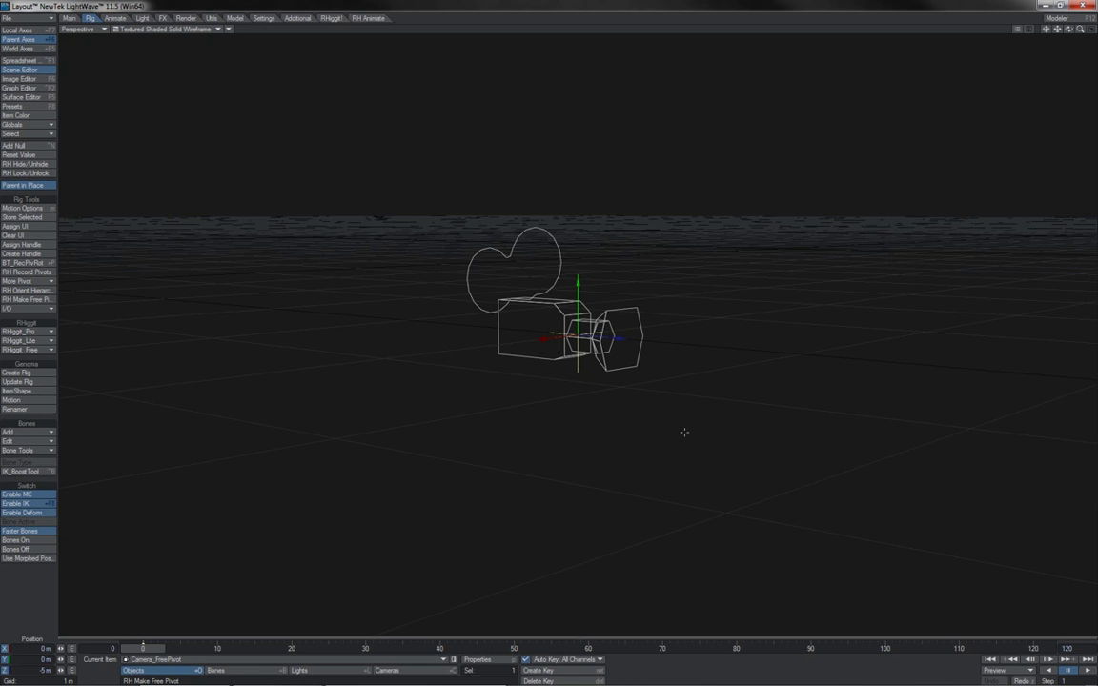
{"action": "left_click_drag", "start_coordinate": [685, 432], "coordinate": [857, 433]}
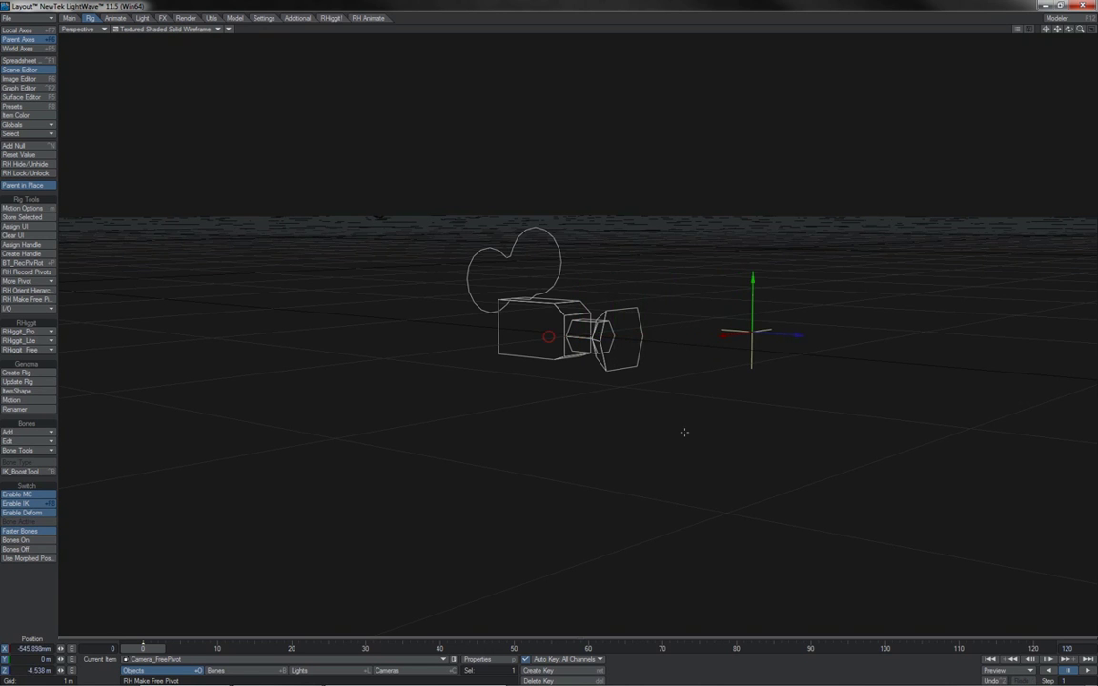
Step: Test-rotate the free pivot, and move it behind the camera to about 723 mm X and -5.51 m Z
{"action": "key", "text": "y"}
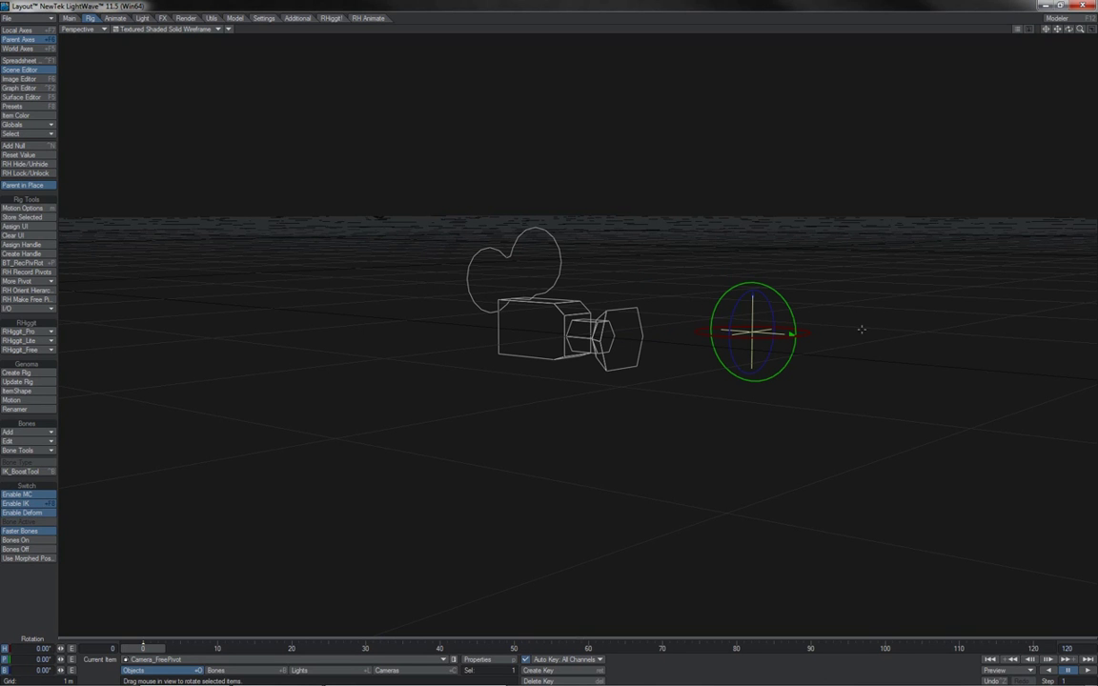
{"action": "left_click_drag", "start_coordinate": [861, 330], "coordinate": [486, 343]}
{"action": "key", "text": "t"}
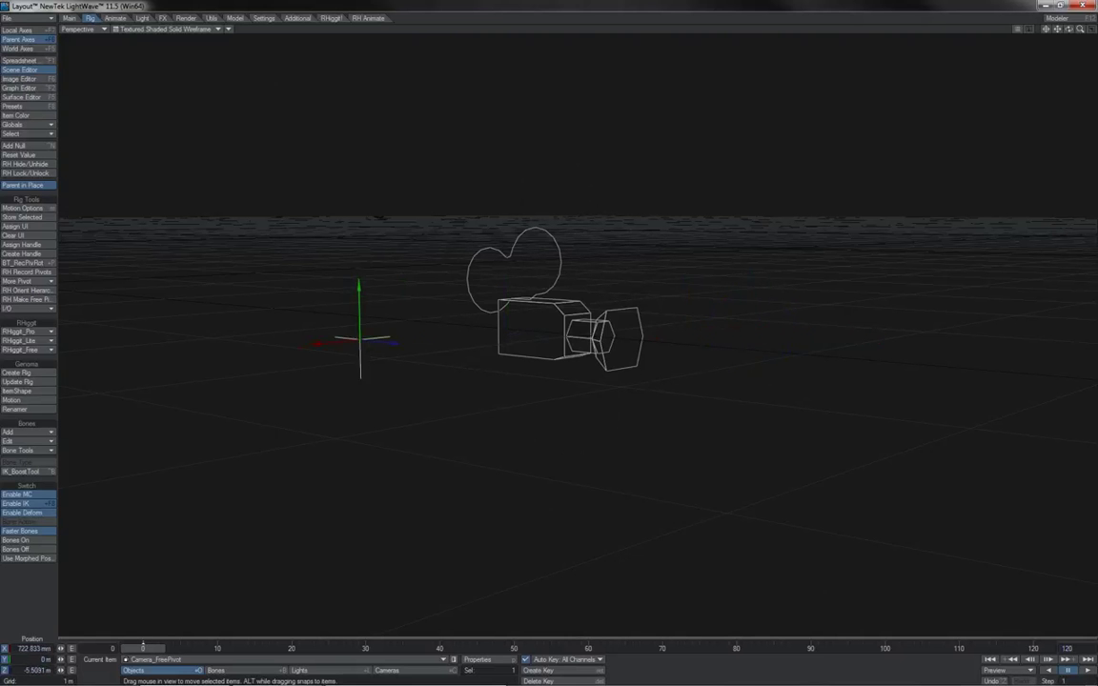
Step: Swing the camera around its free pivot by rotating the pivot to about 48.4° heading, 0.7° pitch and -4.5° bank
{"action": "key", "text": "y"}
{"action": "left_click_drag", "start_coordinate": [549, 443], "coordinate": [543, 442]}
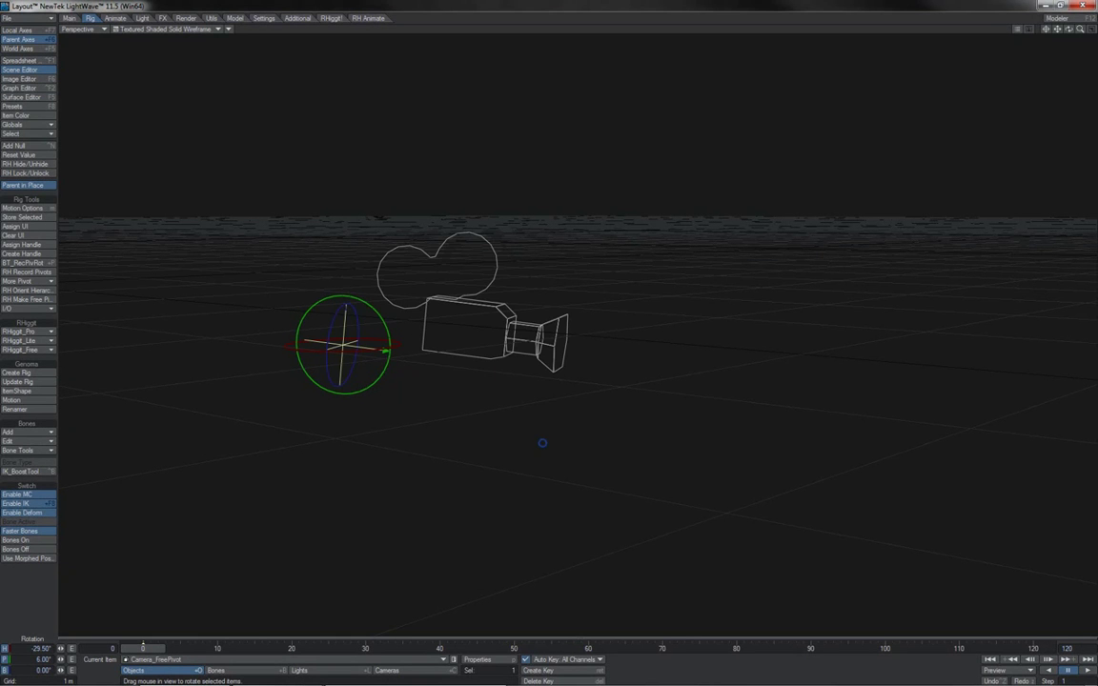
{"action": "mouse_move", "coordinate": [541, 444]}
{"action": "right_mouse_down"}
{"action": "mouse_move", "coordinate": [585, 443]}
{"action": "mouse_move", "coordinate": [522, 444]}
{"action": "right_mouse_up"}
{"action": "right_click_drag", "start_coordinate": [522, 443], "coordinate": [505, 443]}
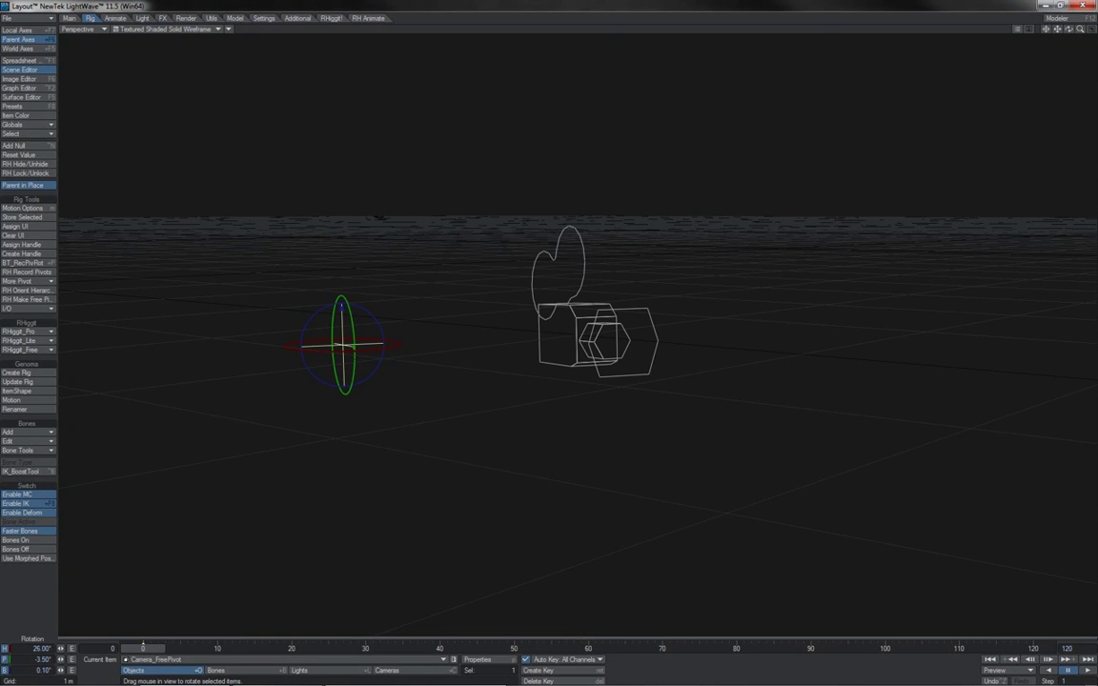
{"action": "left_click_drag", "start_coordinate": [571, 441], "coordinate": [542, 444]}
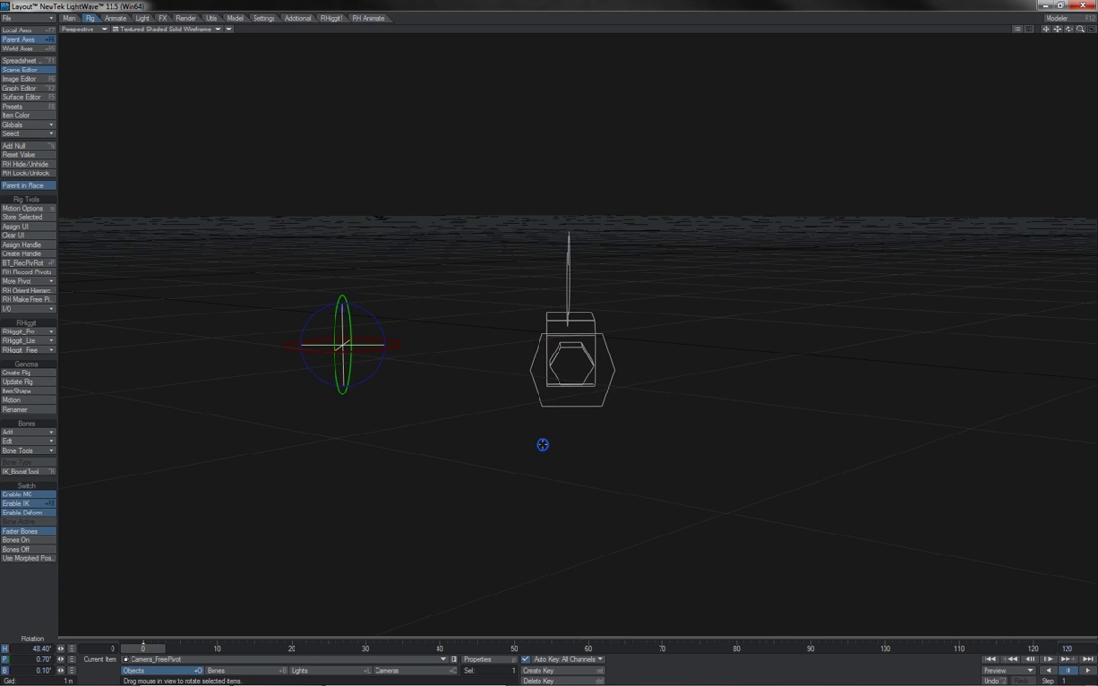
{"action": "mouse_move", "coordinate": [541, 443]}
{"action": "right_mouse_down"}
{"action": "mouse_move", "coordinate": [490, 443]}
{"action": "mouse_move", "coordinate": [541, 443]}
{"action": "right_mouse_up"}
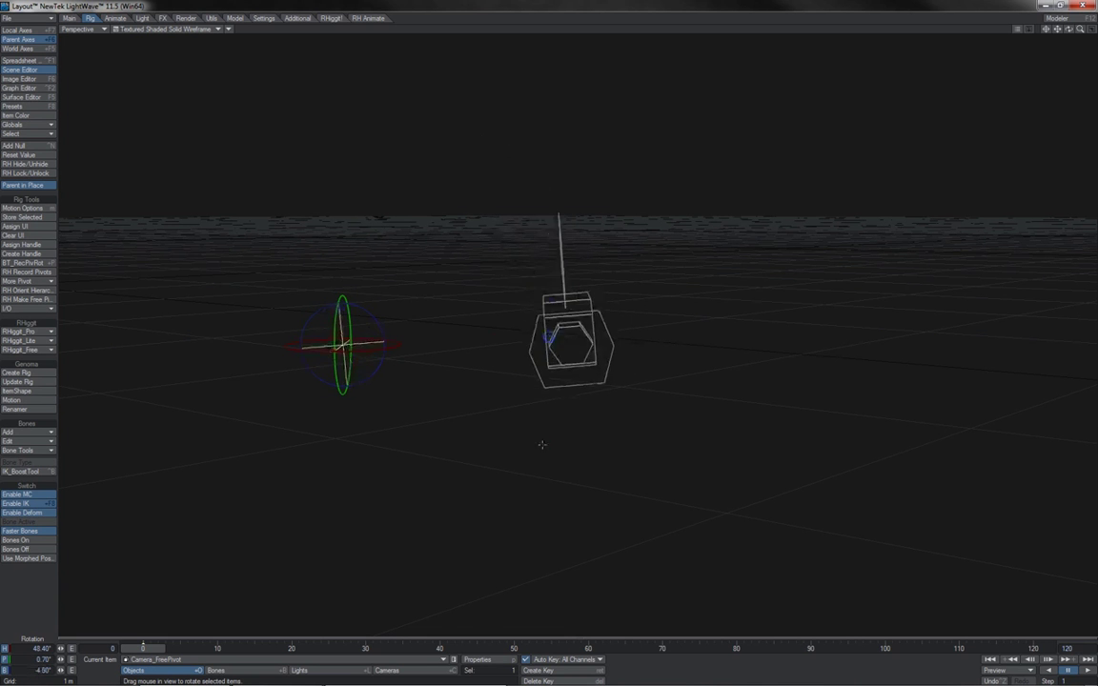